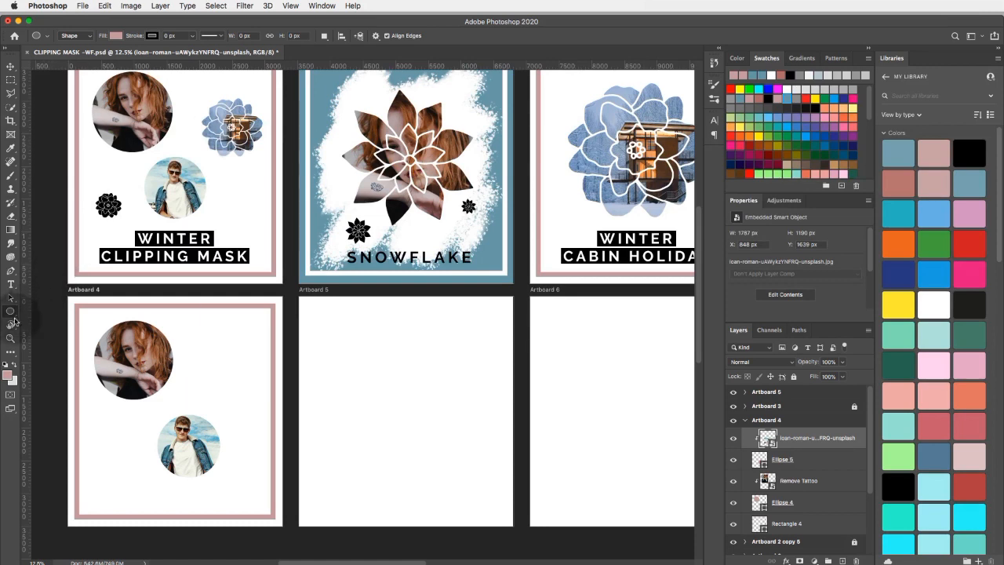
Draw the layered-petal flower from the Flowers custom shapes beside the woman's circle on Artboard 4, about 1100 by 1056 px.
right_click(11, 312)
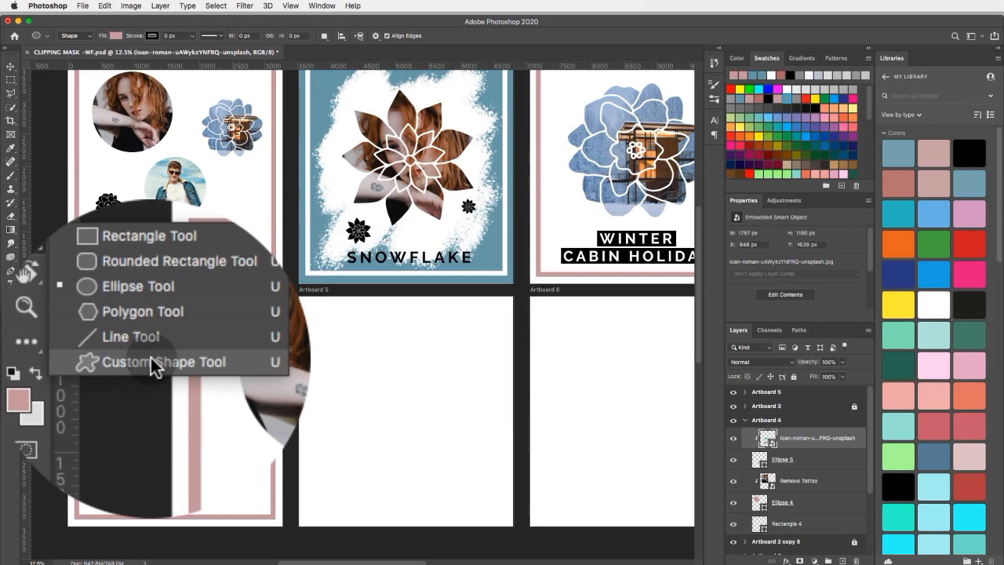
click(151, 358)
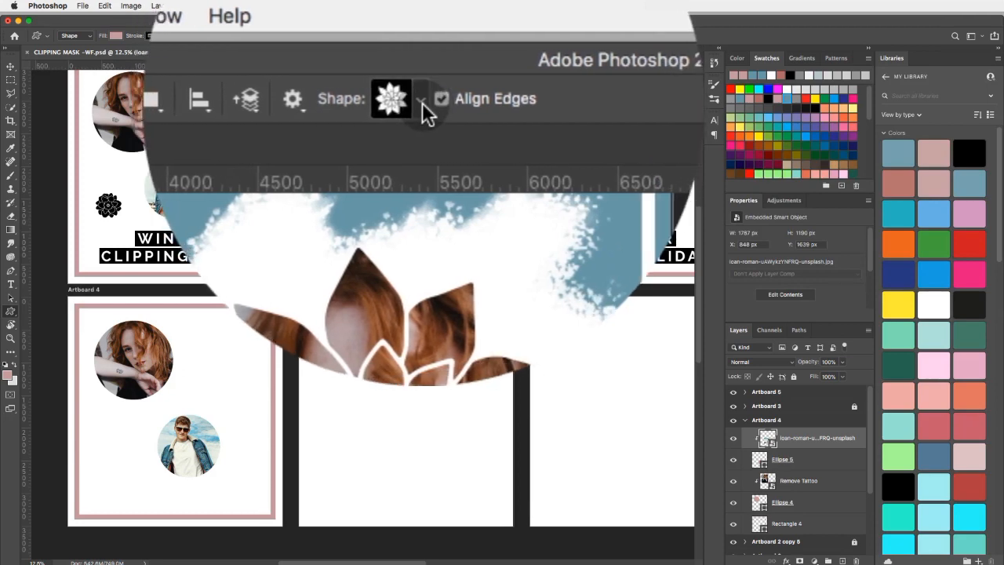
click(422, 102)
scroll(416, 266, up, 10)
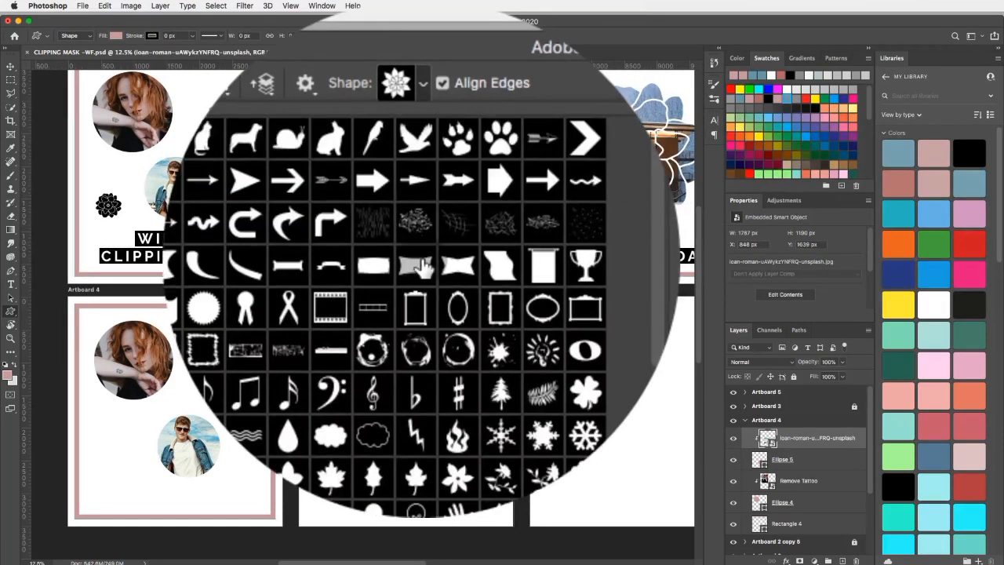
scroll(416, 267, down, 8)
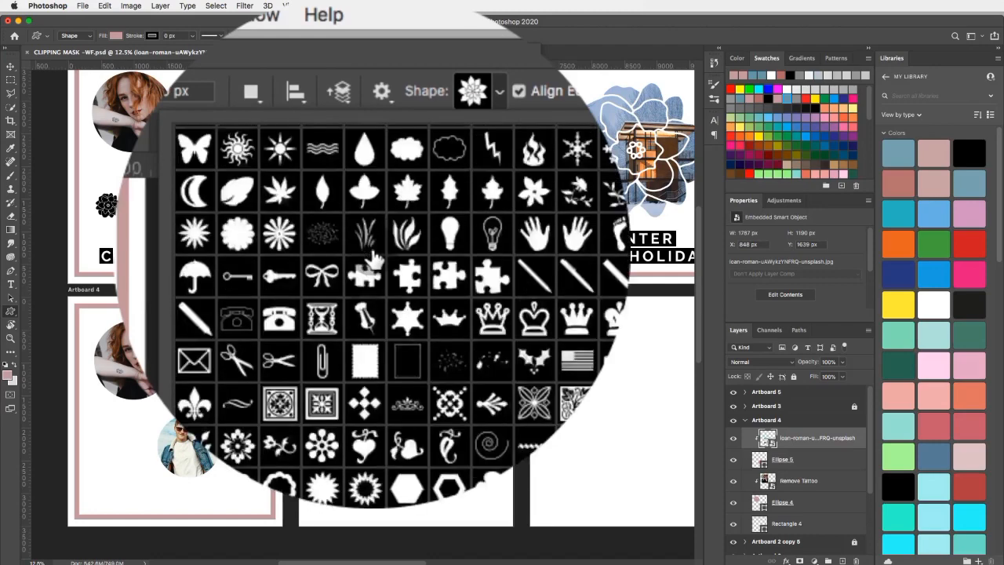
scroll(368, 258, down, 6)
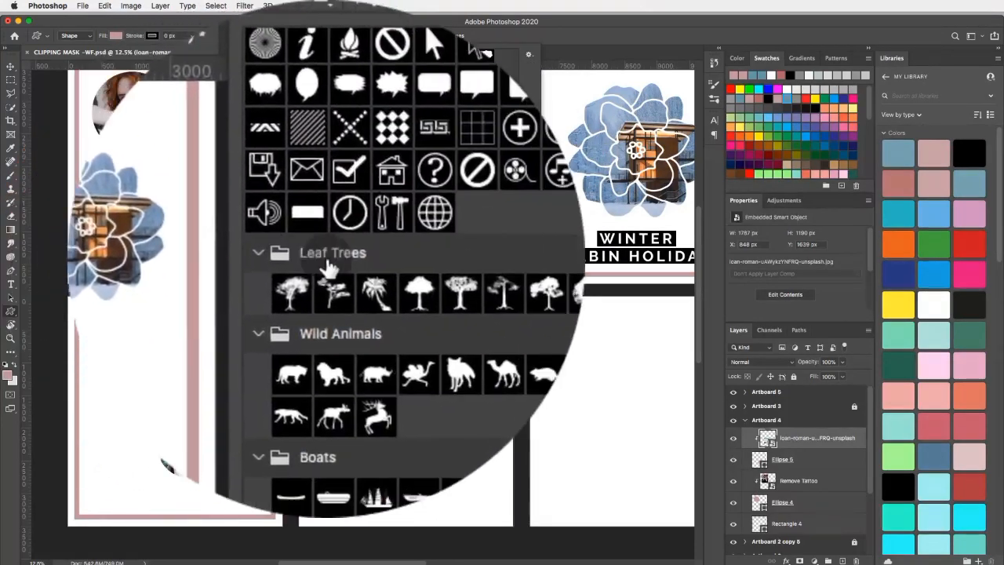
scroll(332, 264, down, 3)
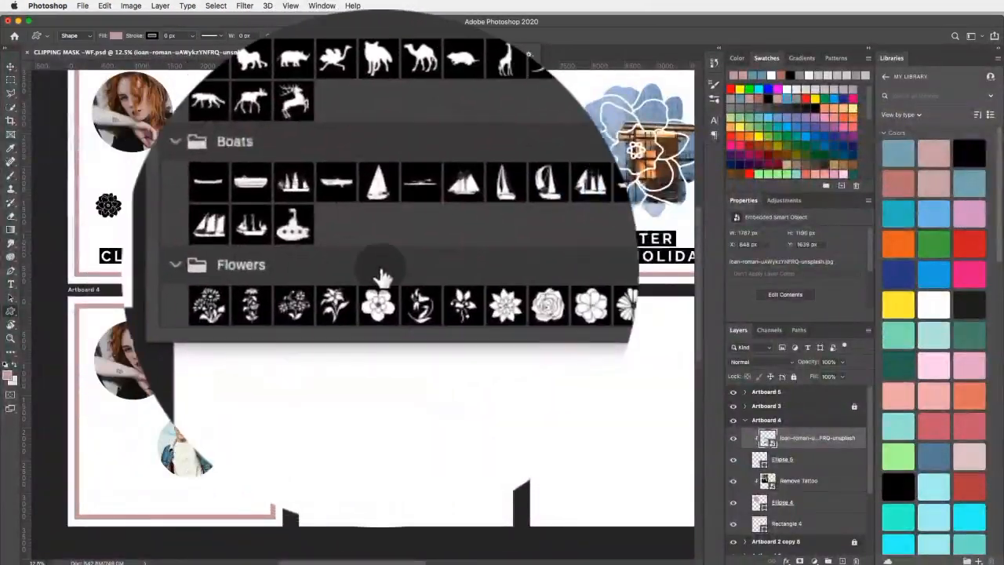
click(497, 286)
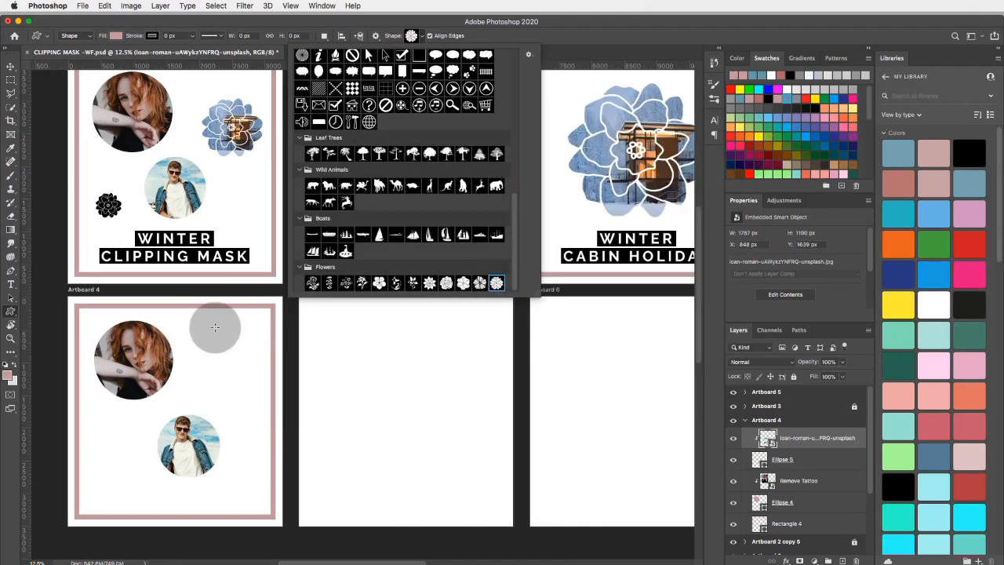
drag(190, 330, 298, 398)
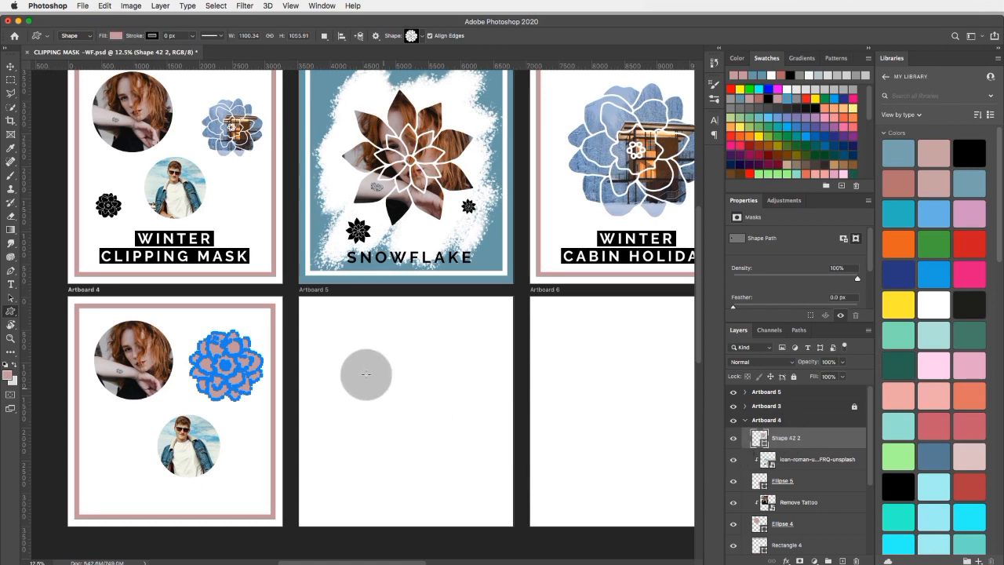
Place Winter cabin.jpg as an embedded image on Artboard 4.
click(83, 6)
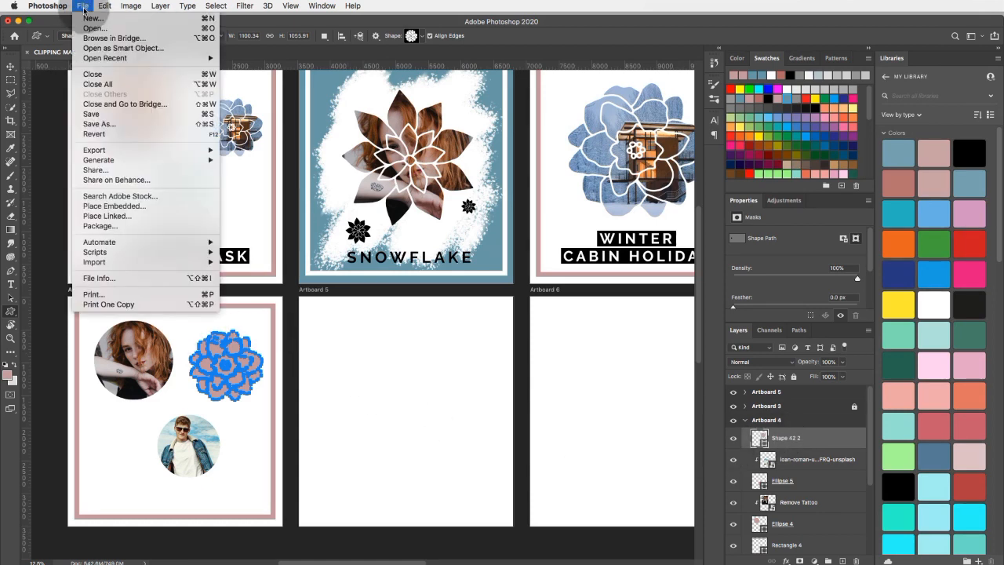
click(137, 206)
click(564, 121)
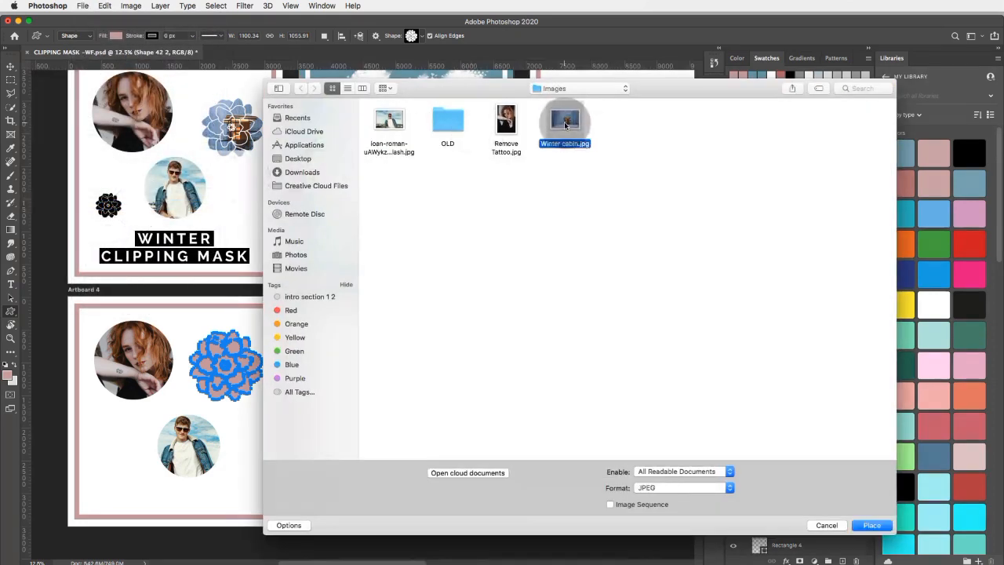
click(867, 530)
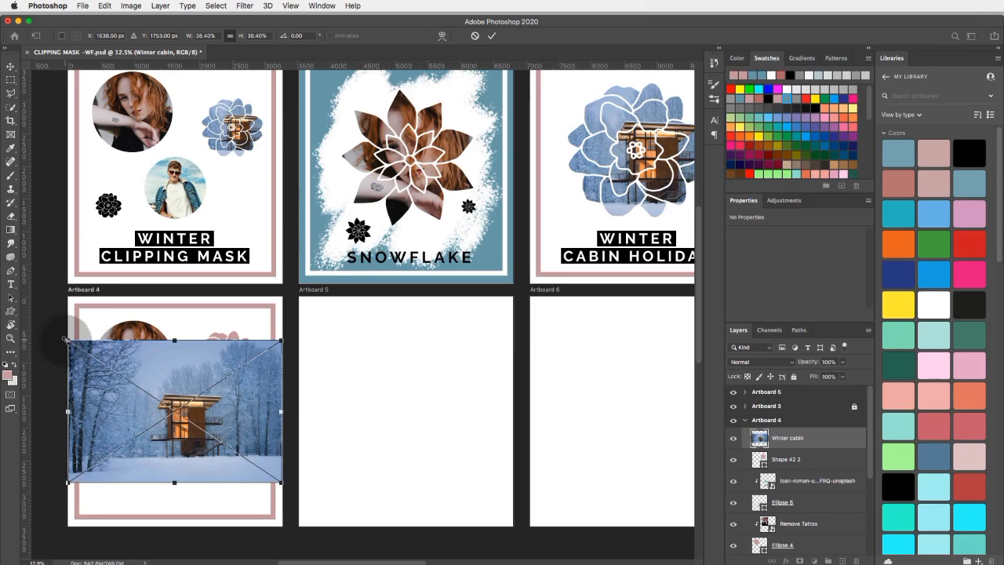
Scale the winter cabin photo to about 23.7%, position it over the flower shape, and clip it to that shape.
drag(67, 341, 149, 394)
drag(246, 439, 257, 370)
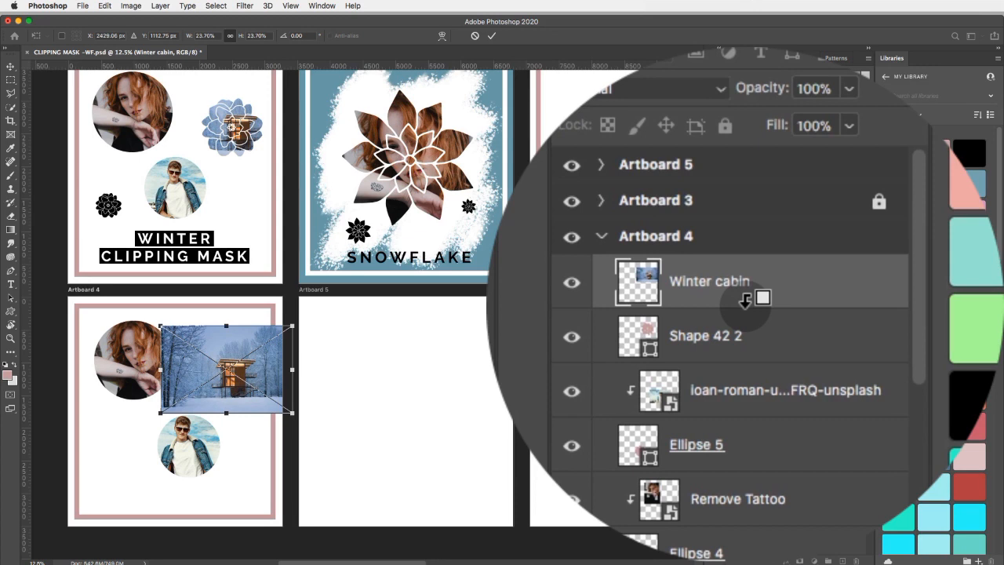
alt+click(806, 447)
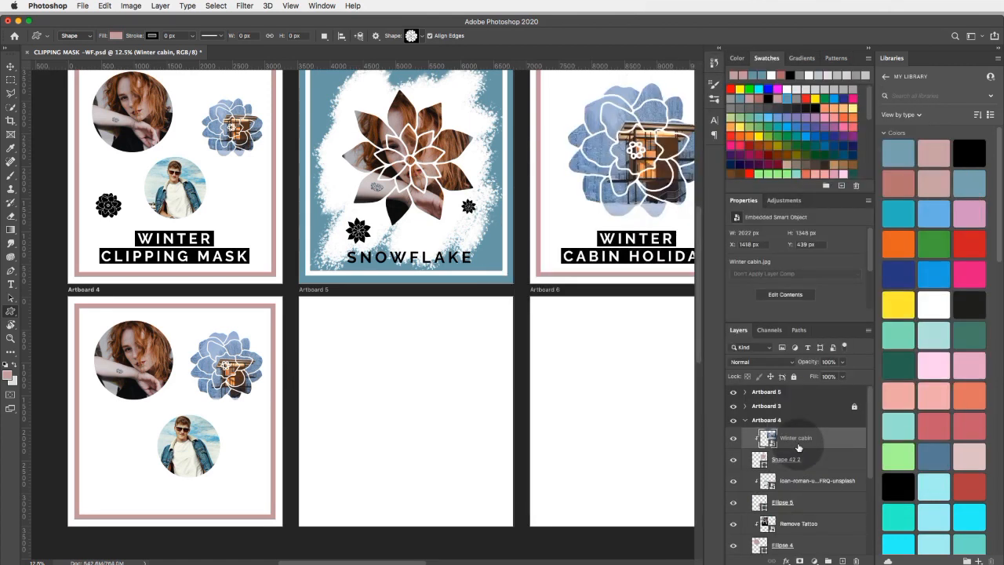
mouse_move(223, 374)
mouse_down()
mouse_move(234, 375)
mouse_move(224, 365)
mouse_up()
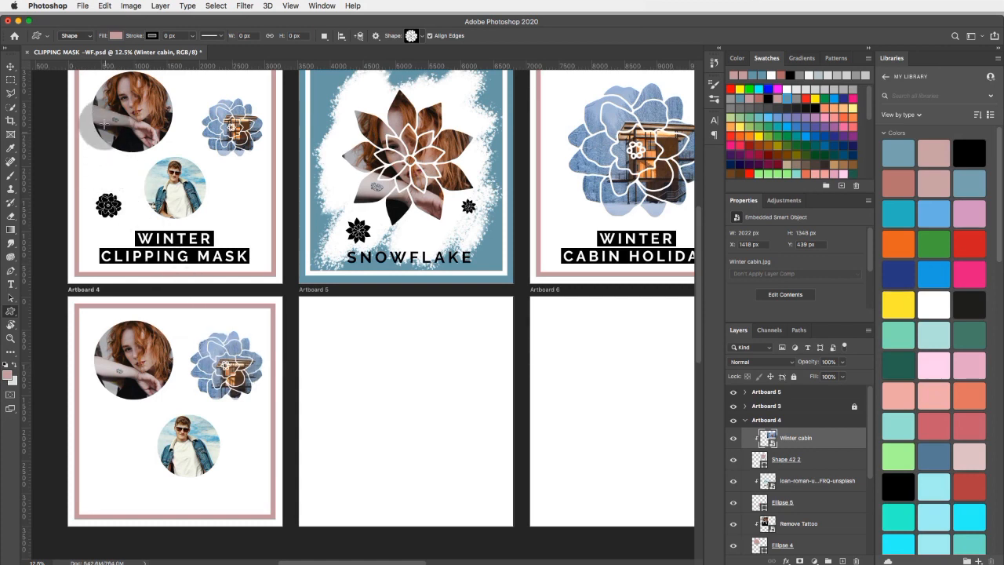
Move the clipped winter cabin photo up and left inside the flower shape, to about X 1319 px and Y 306 px.
click(10, 67)
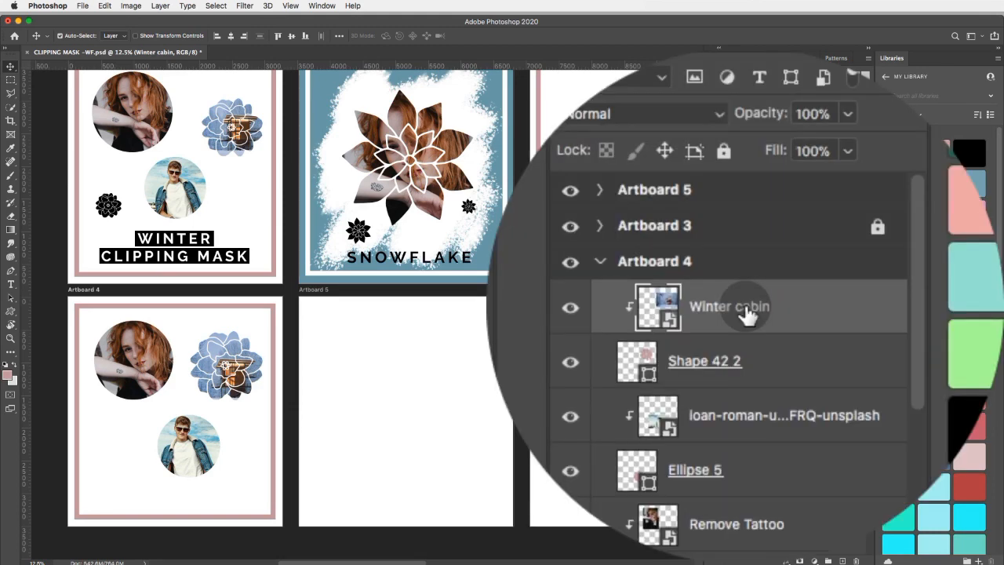
click(329, 382)
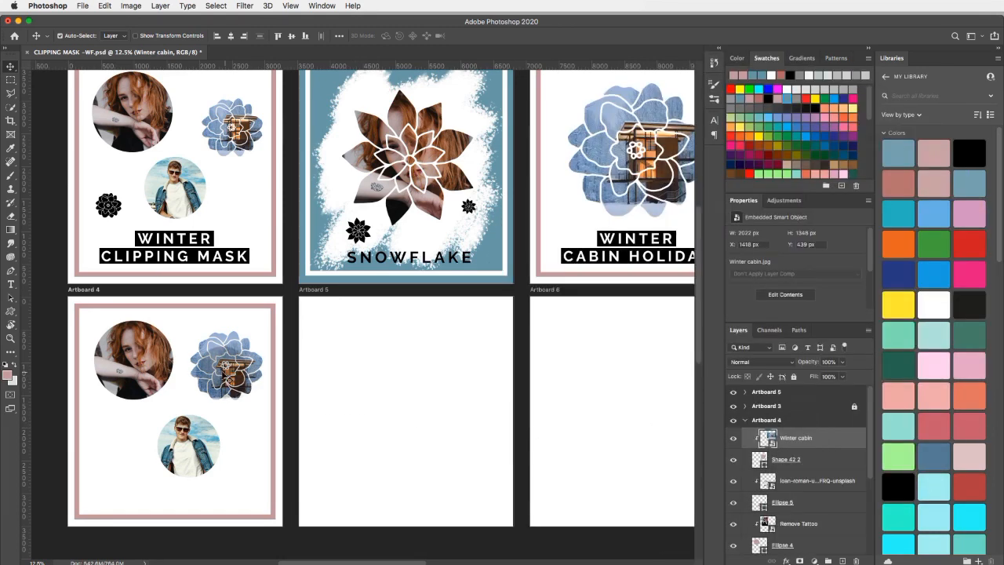
drag(231, 384, 230, 367)
click(238, 363)
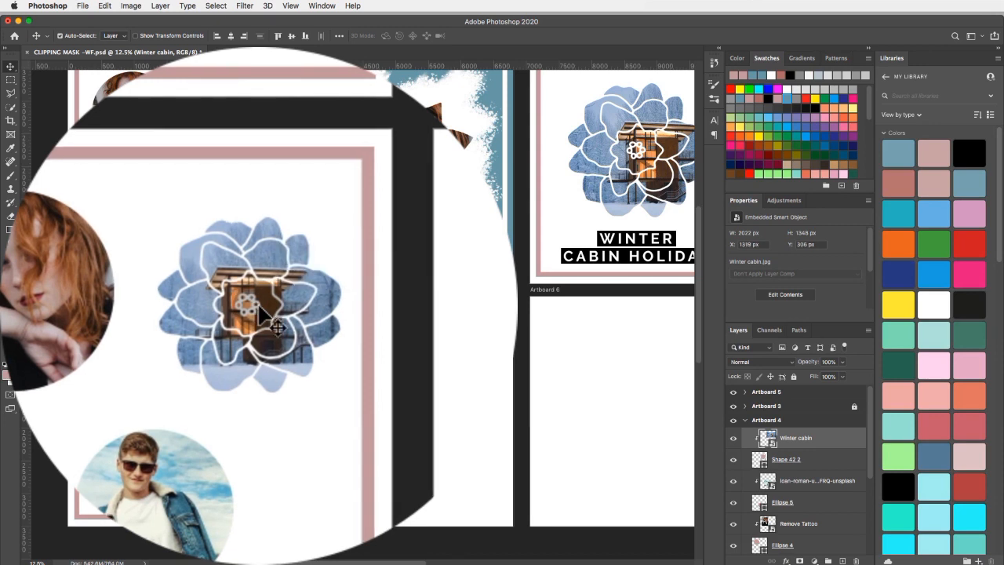
Nudge the winter cabin photo vertically inside the flower until its Y position is 274 px.
key(shift+Up)
key(shift+Up)
key(shift+Up)
key(shift+Up)
key(shift+Up)
key(shift+Up)
key(shift+Up)
key(shift+Up)
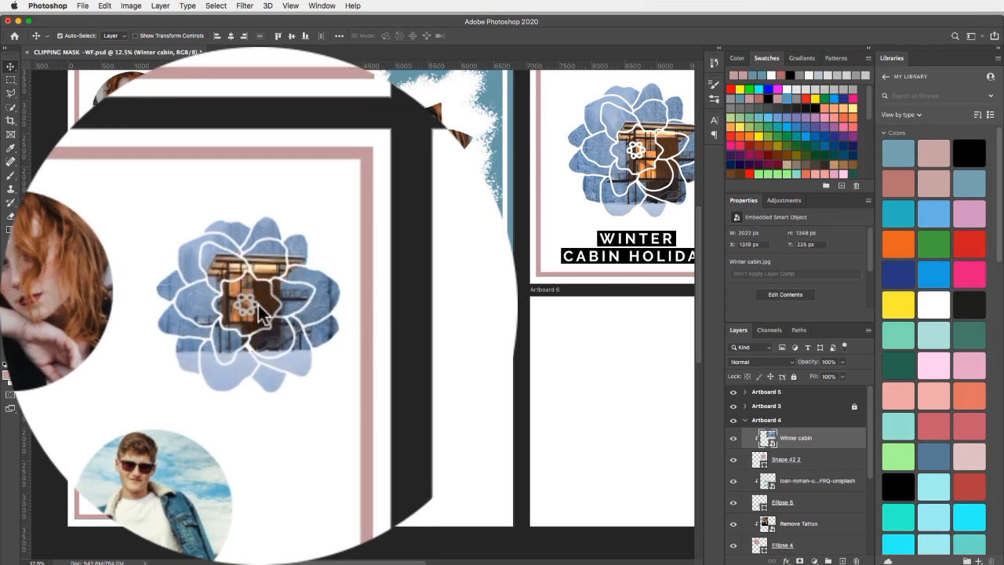
key(shift+Up)
key(shift+Up)
key(shift+Up)
key(Up)
key(Up)
key(Up)
key(Up)
key(Up)
key(Up)
key(shift+Down)
key(shift+Down)
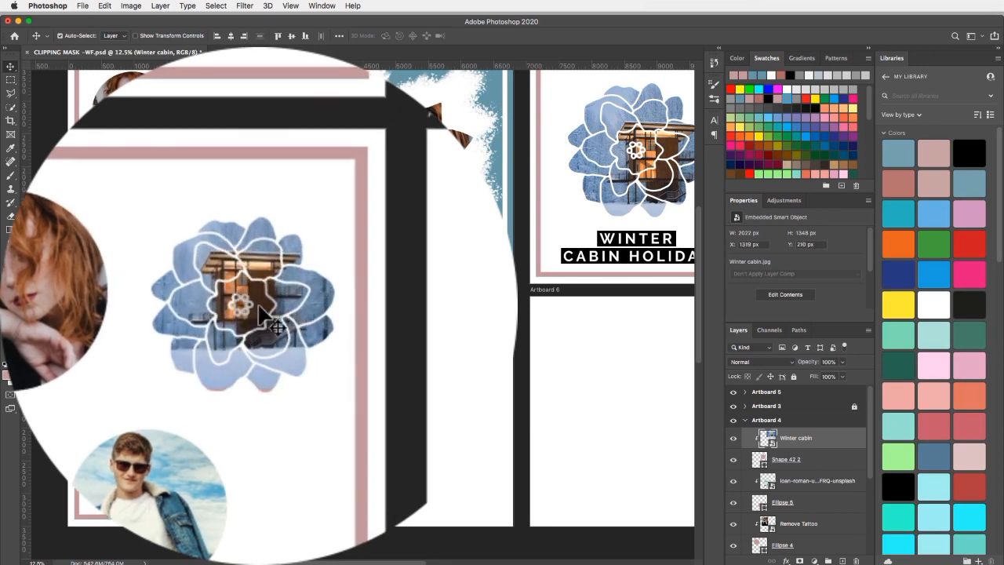
key(shift+Down)
key(shift+Down)
key(Up)
key(Up)
key(Up)
key(Up)
key(Up)
key(Up)
key(Up)
key(Up)
key(Up)
key(Up)
key(Up)
key(Up)
key(Up)
key(Up)
key(Up)
key(Up)
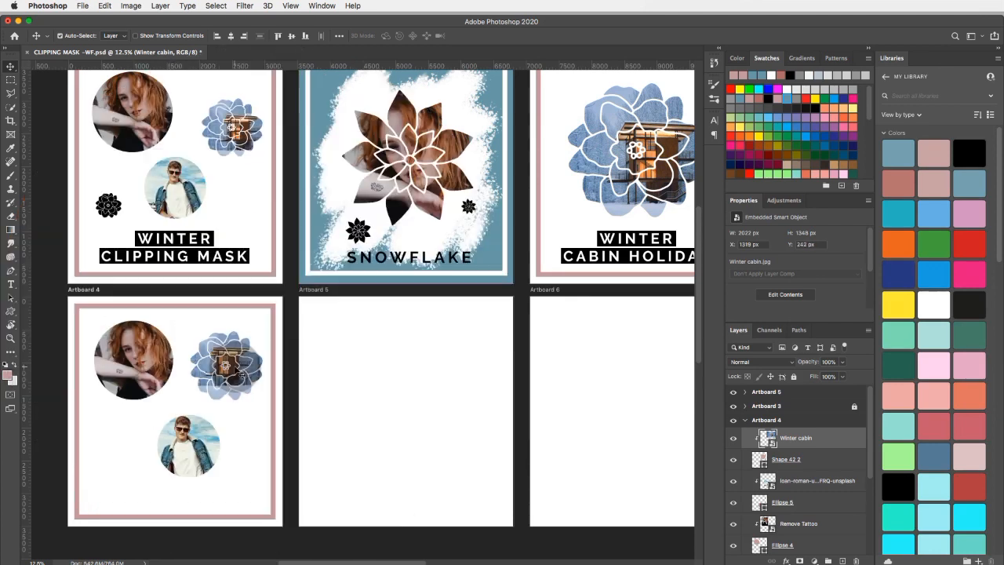
key(shift+Down)
key(shift+Down)
key(shift+Down)
key(shift+Down)
key(shift+Down)
key(Up)
key(Up)
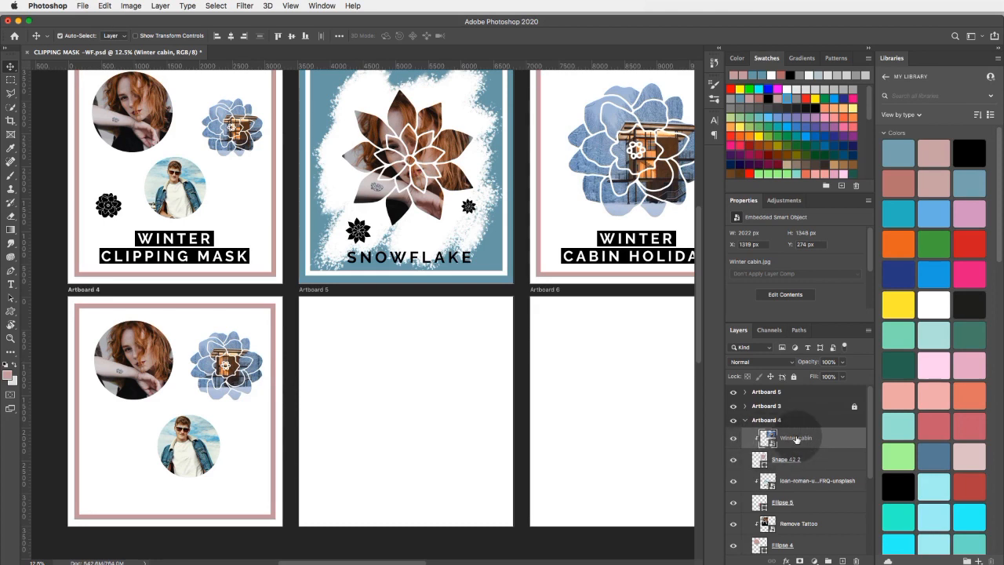
Scale the winter cabin photo inside the flower to about 23.85% with Free Transform.
click(105, 6)
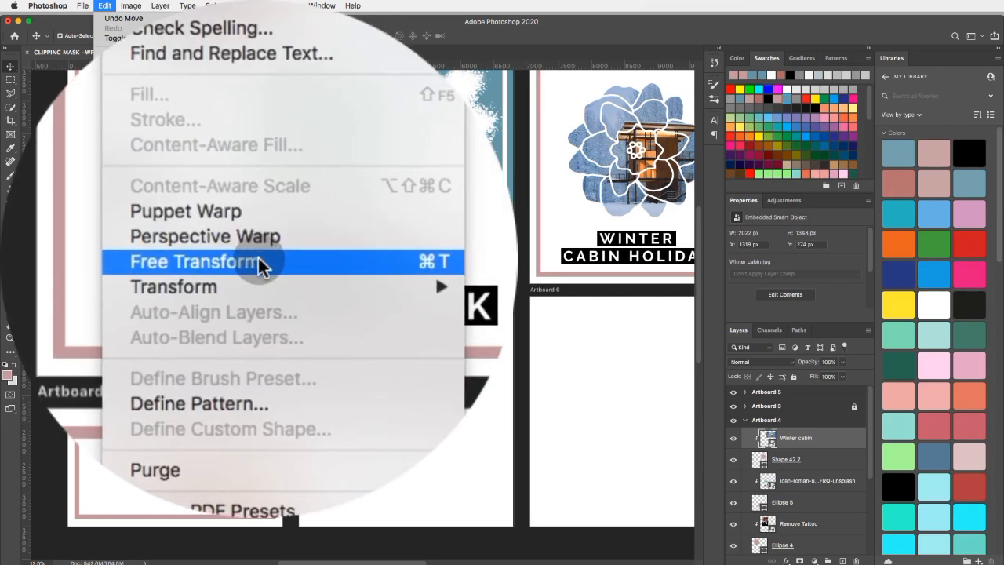
click(155, 237)
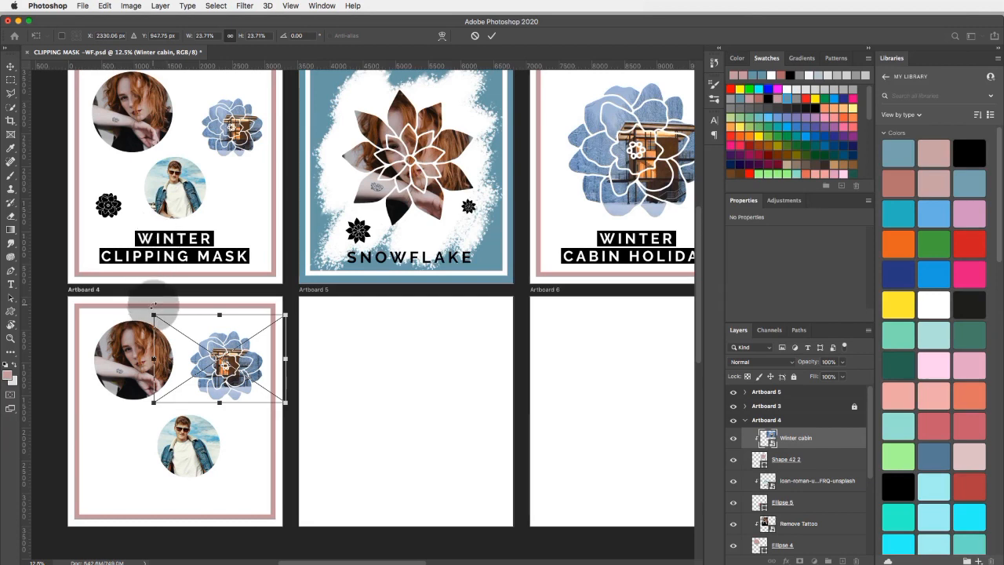
mouse_move(153, 316)
mouse_down()
mouse_move(145, 309)
mouse_move(179, 331)
mouse_move(152, 318)
mouse_up()
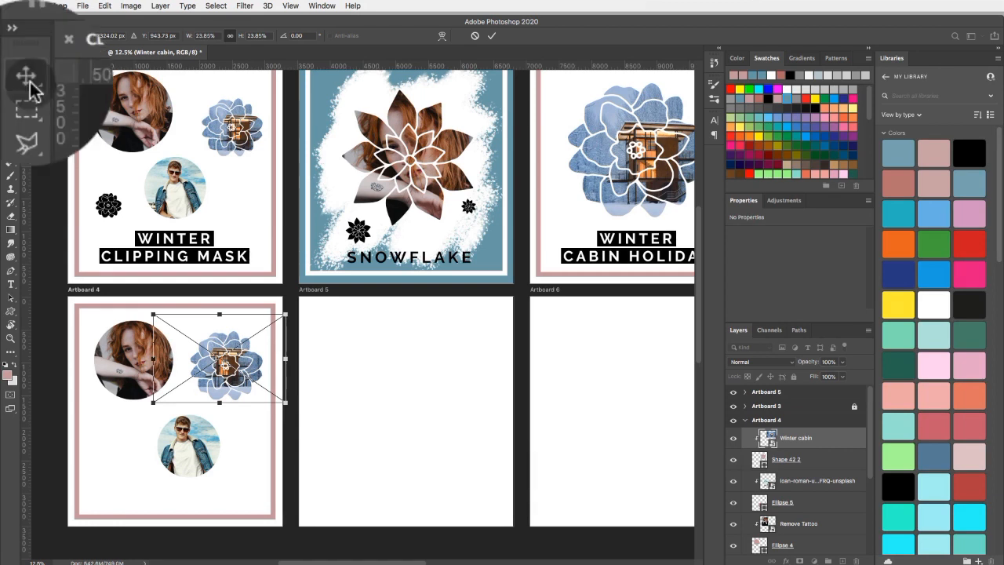
key(Return)
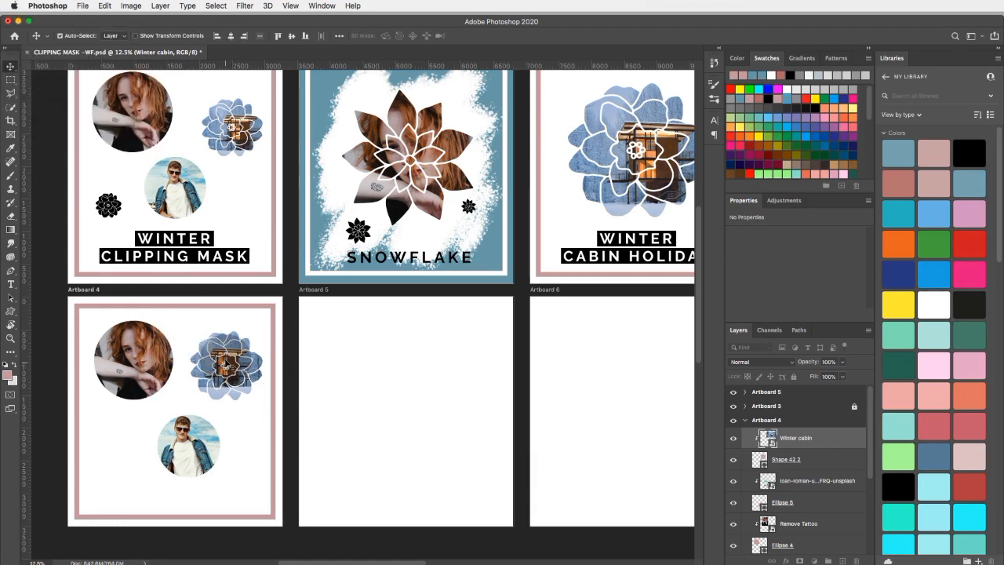
Reposition the photo of the man in sunglasses inside its circle on Artboard 4, to about X 882 px and Y 1651 px.
drag(225, 362, 181, 445)
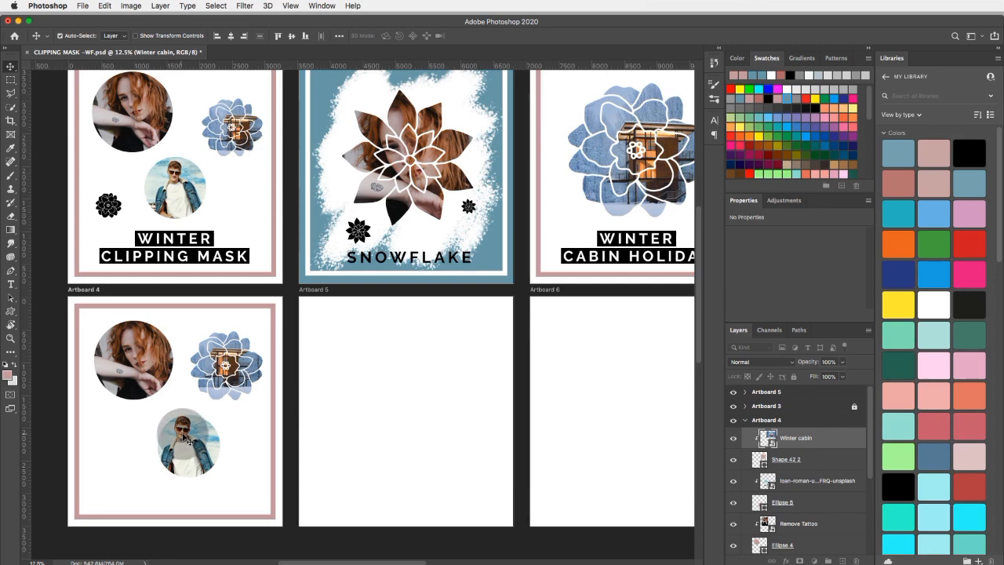
mouse_move(186, 440)
mouse_down()
mouse_move(178, 433)
mouse_move(194, 438)
mouse_up()
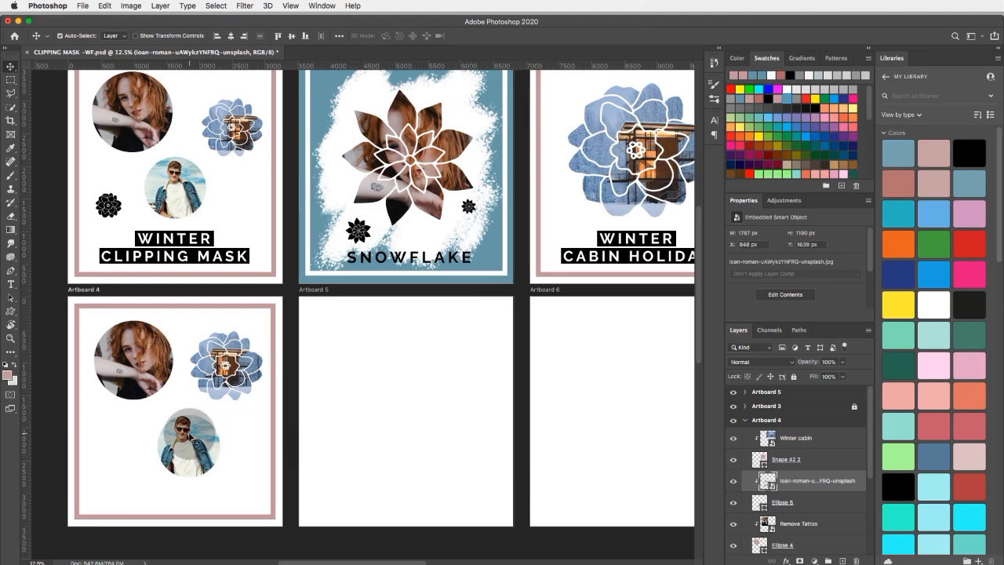
drag(195, 438, 212, 439)
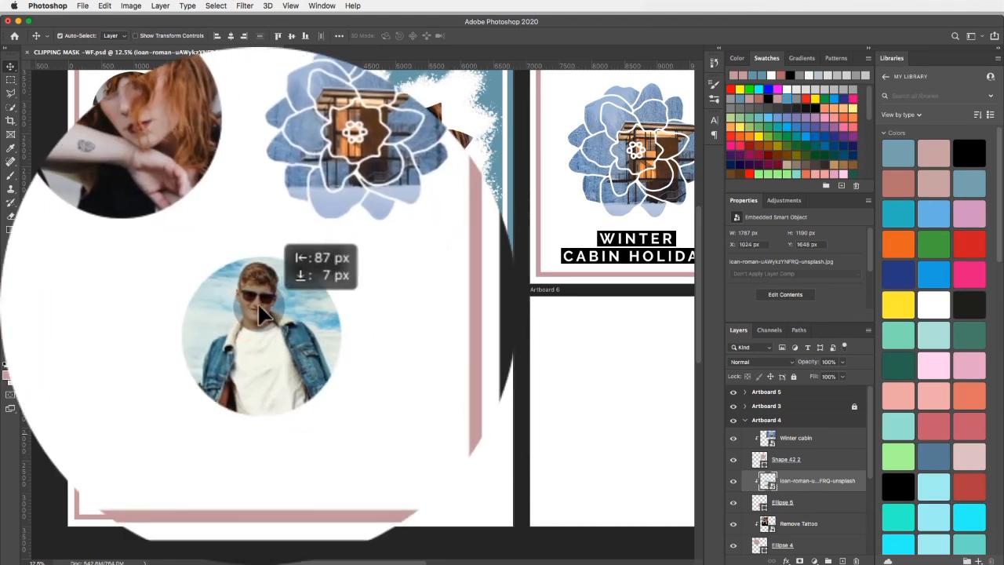
drag(258, 306, 250, 305)
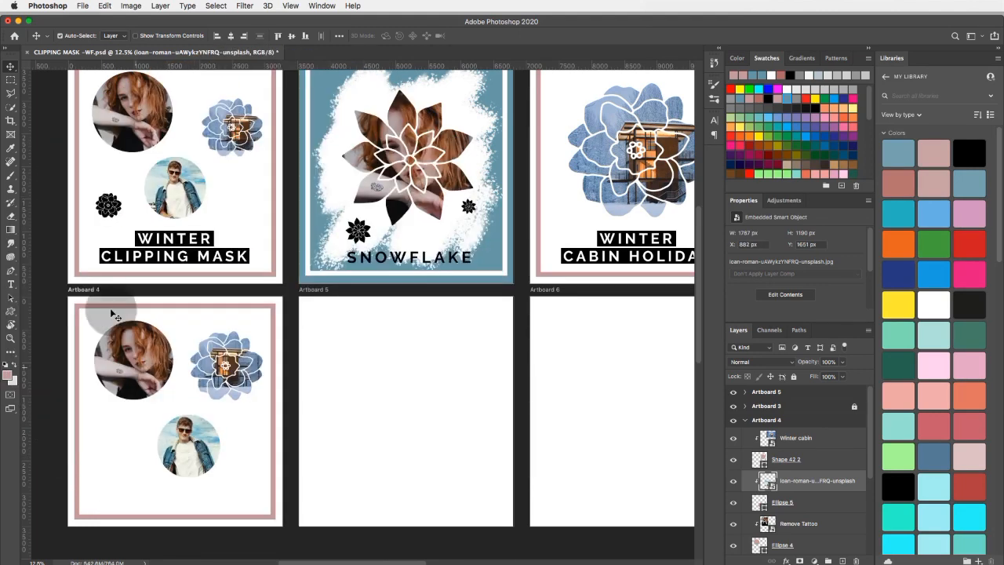
Use Free Transform to scale the man's photo to about 10.38% and reposition it inside its circle, leaving its layer selected.
click(104, 6)
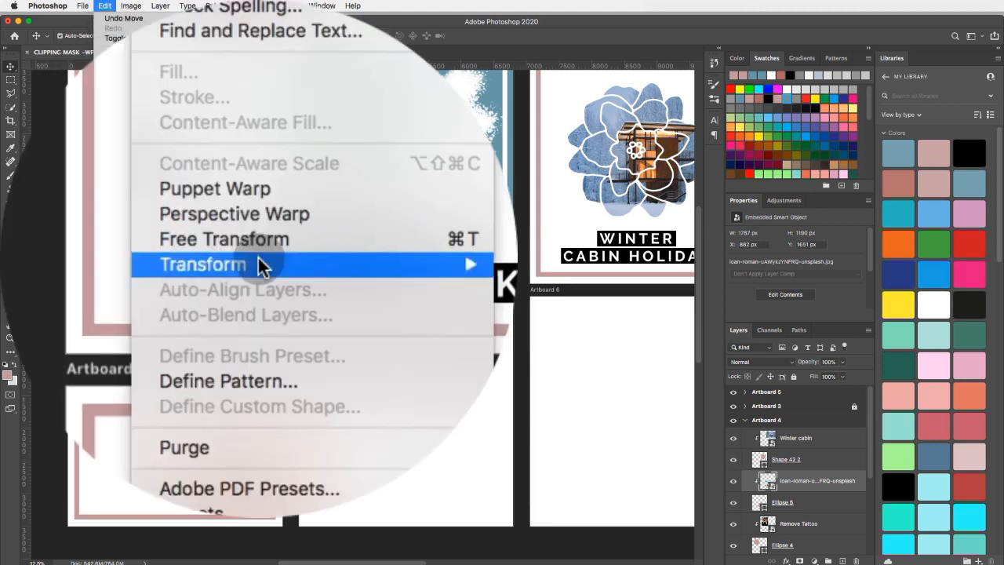
click(259, 239)
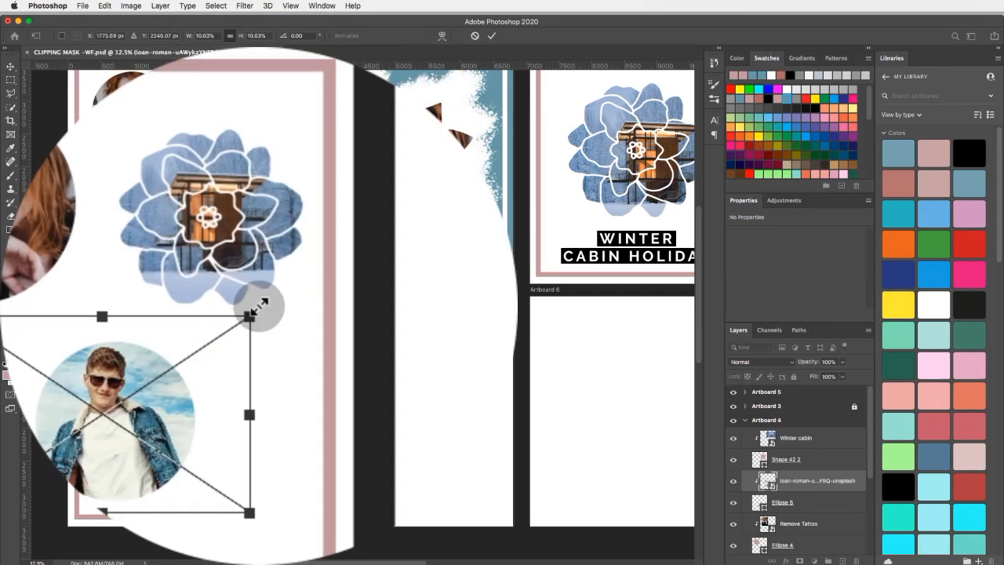
drag(258, 306, 279, 298)
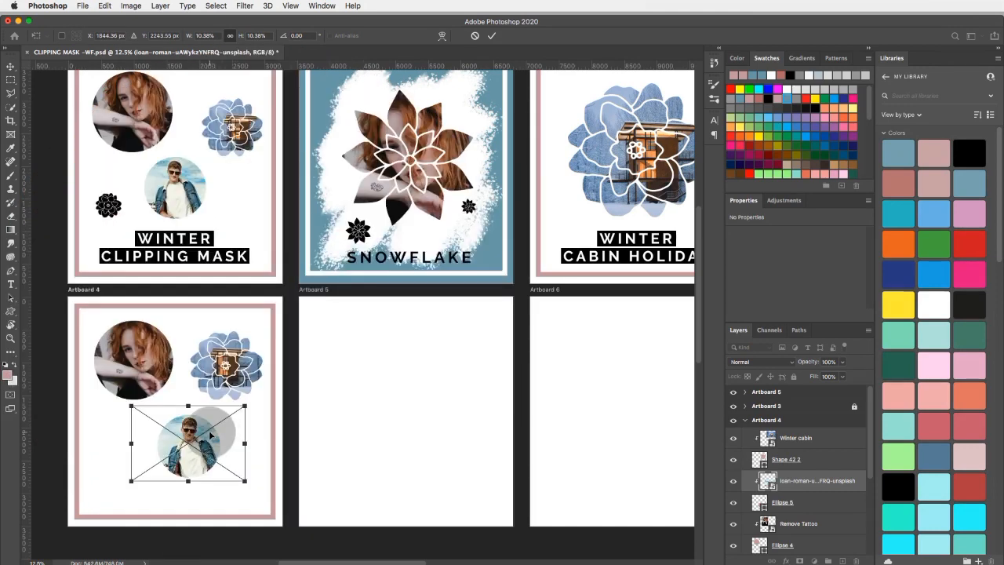
key(Return)
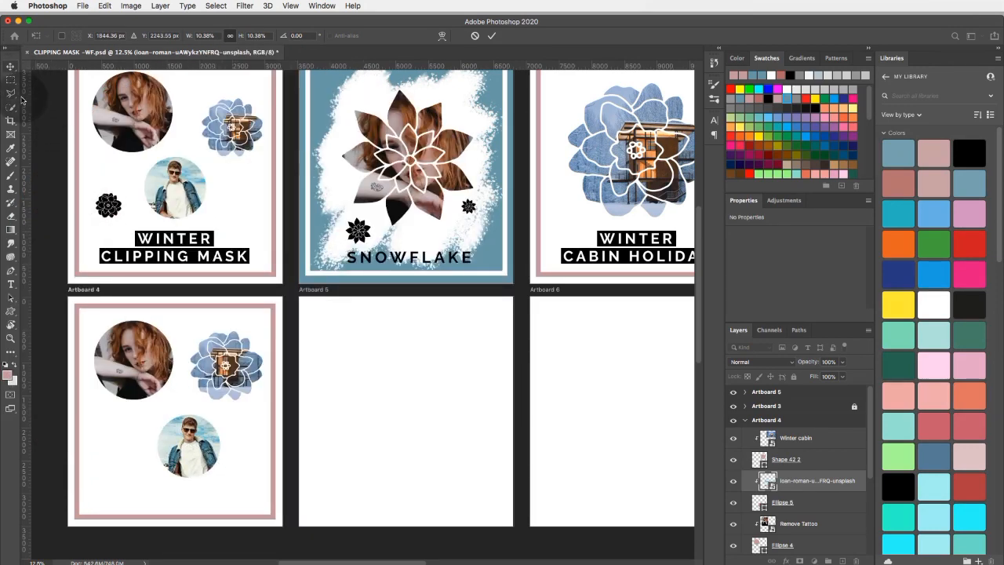
click(317, 304)
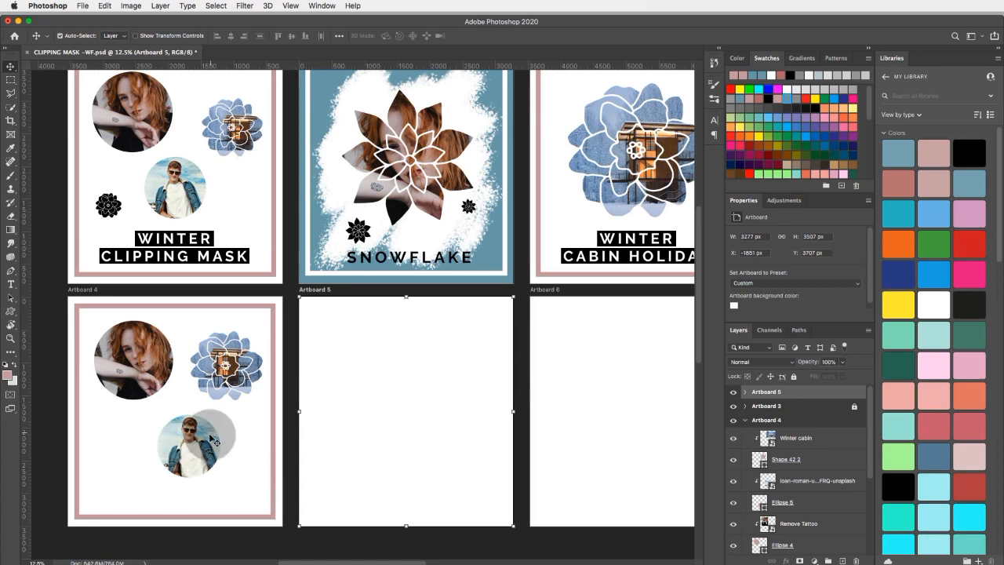
click(195, 441)
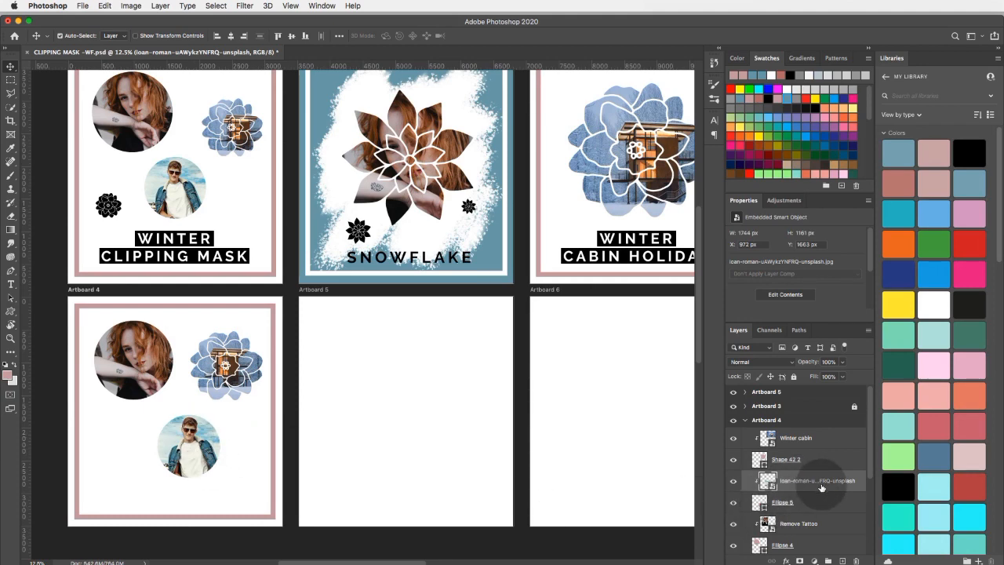
Select the man's photo layer together with its Ellipse 5 circle and move both to about X 1238 px, Y 1604 px on Artboard 4.
key(shift)
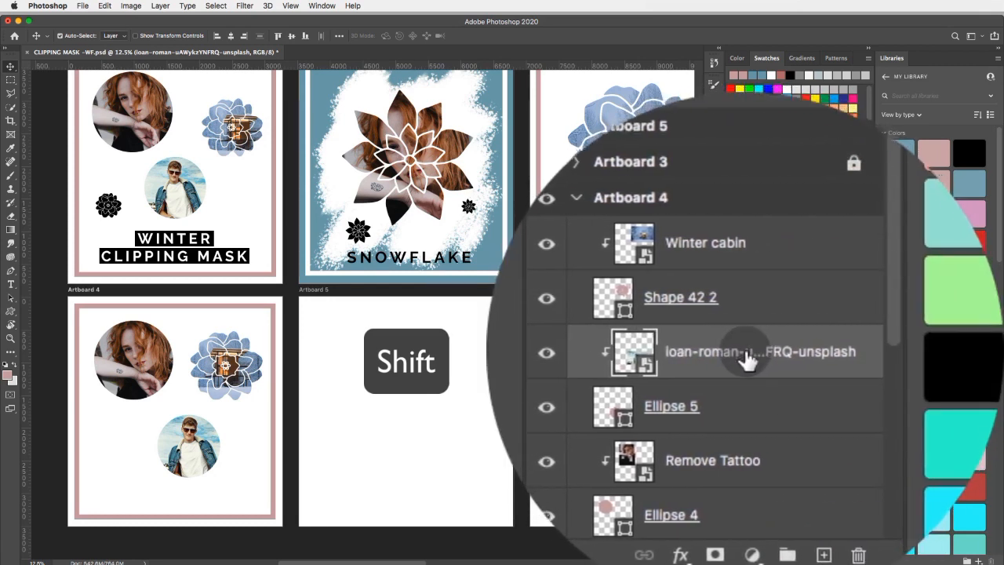
shift+click(747, 400)
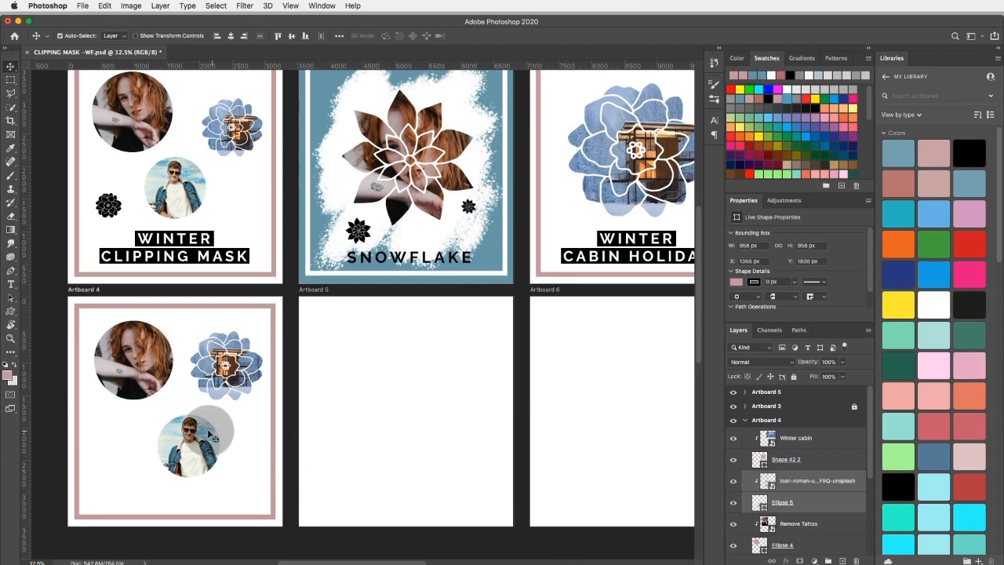
mouse_move(212, 429)
mouse_down()
mouse_move(179, 425)
mouse_move(225, 436)
mouse_move(148, 445)
mouse_move(129, 465)
mouse_move(187, 431)
mouse_move(191, 414)
mouse_move(193, 424)
mouse_up()
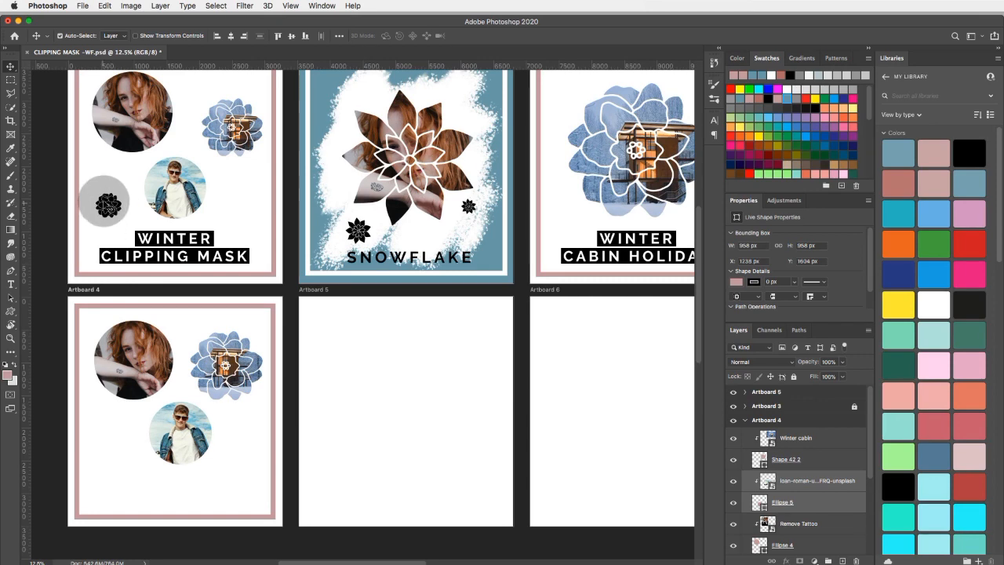
Draw a black flower custom shape about 486 px wide beside the man's circle on Artboard 4, and move it slightly upward.
click(11, 310)
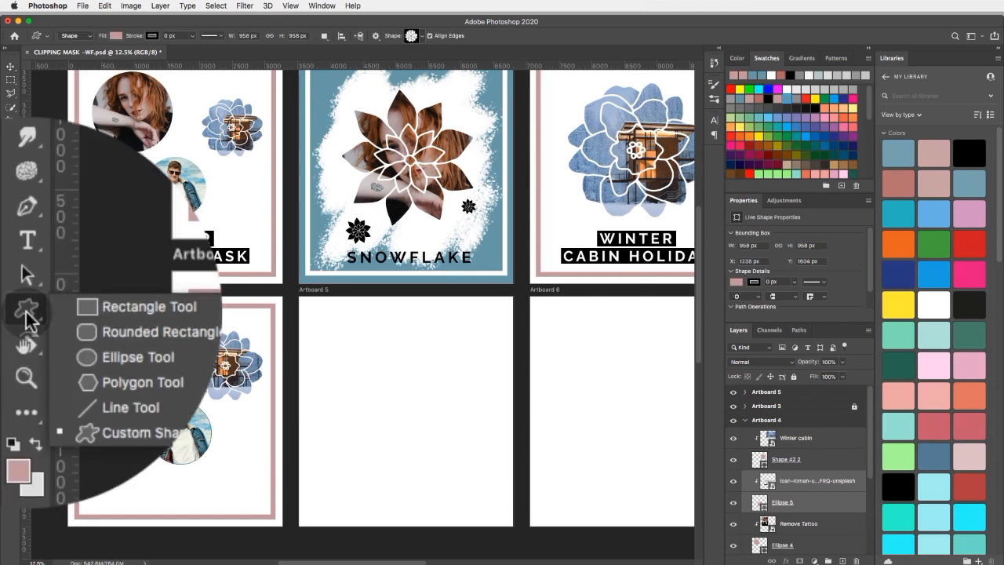
click(196, 367)
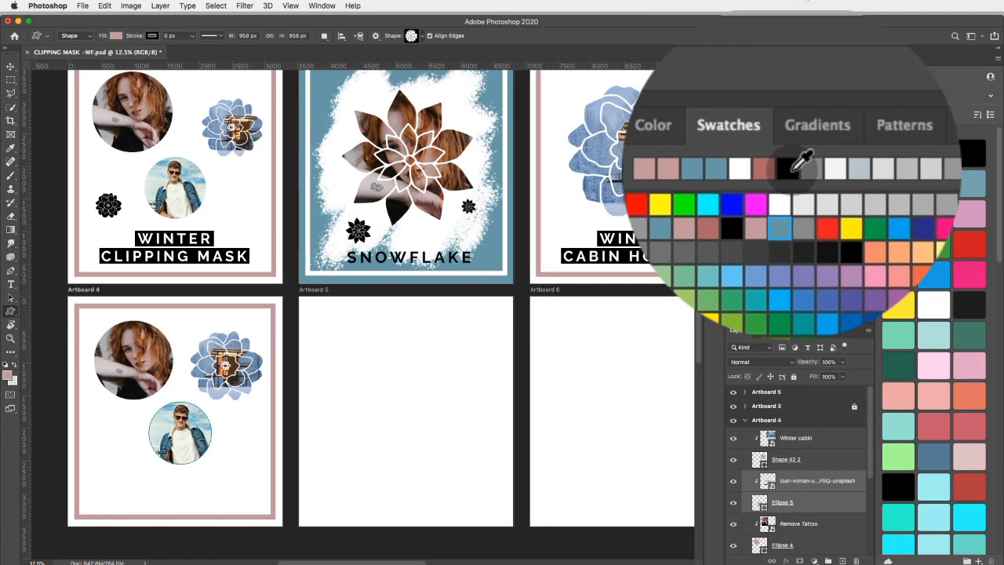
click(789, 166)
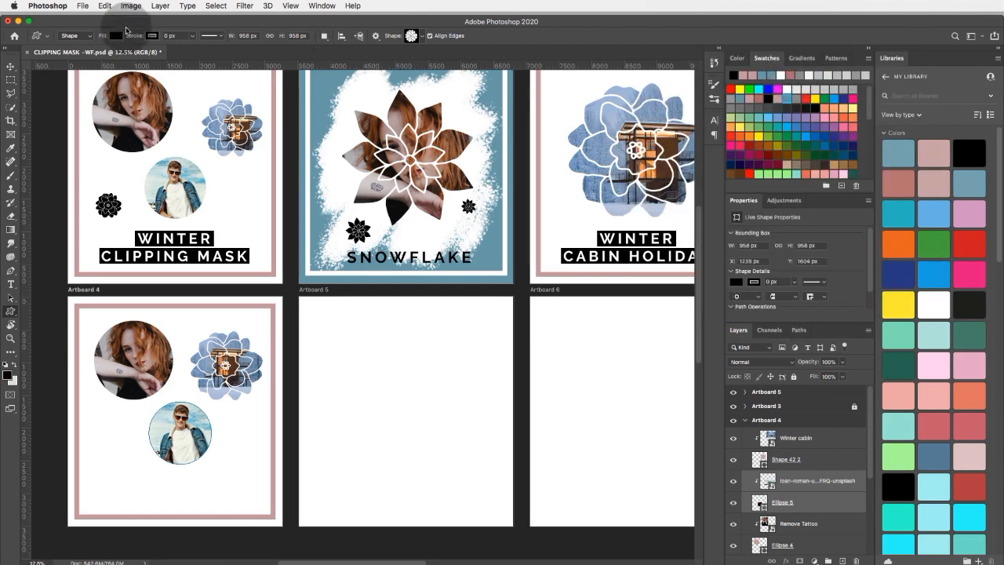
click(115, 35)
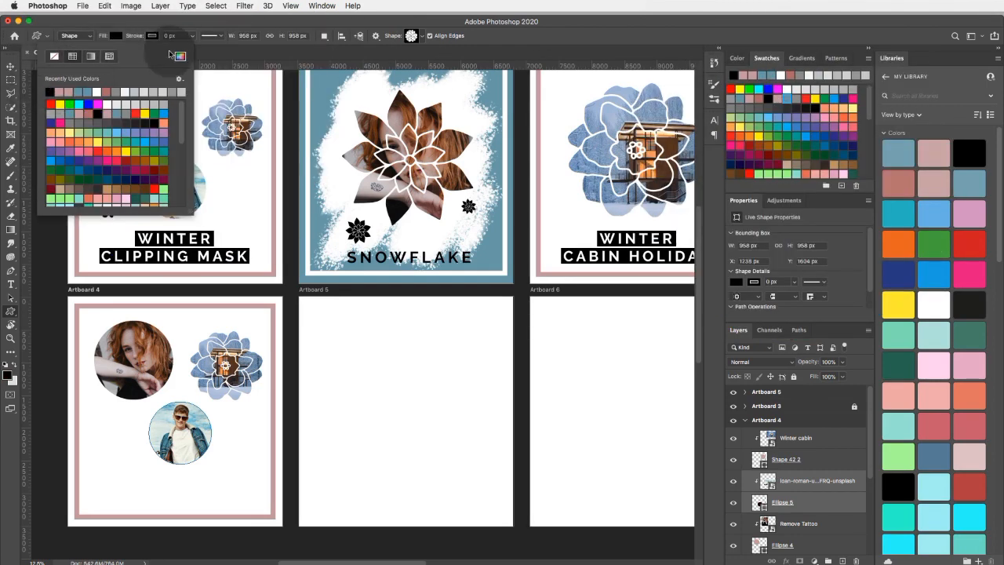
click(169, 26)
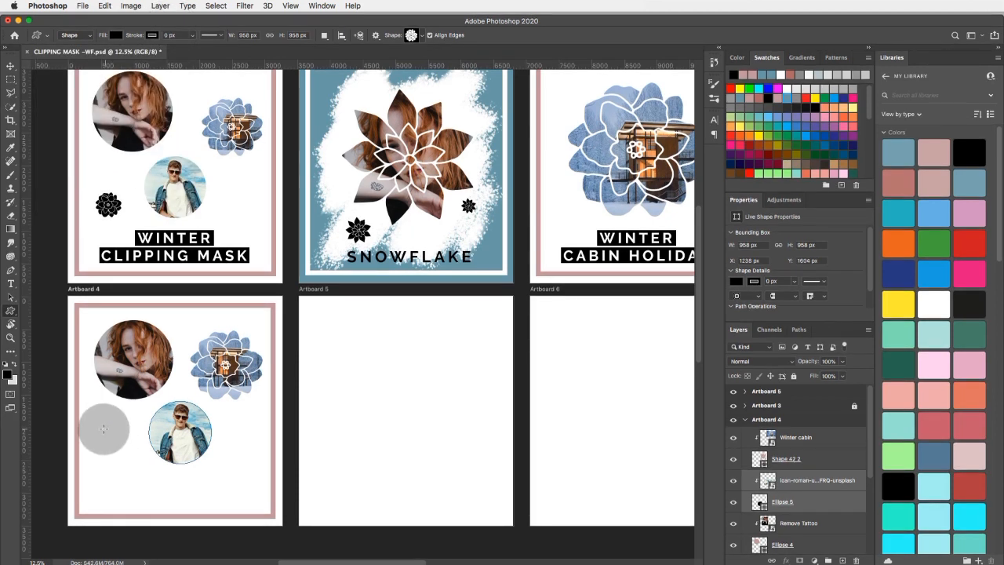
drag(99, 428, 135, 459)
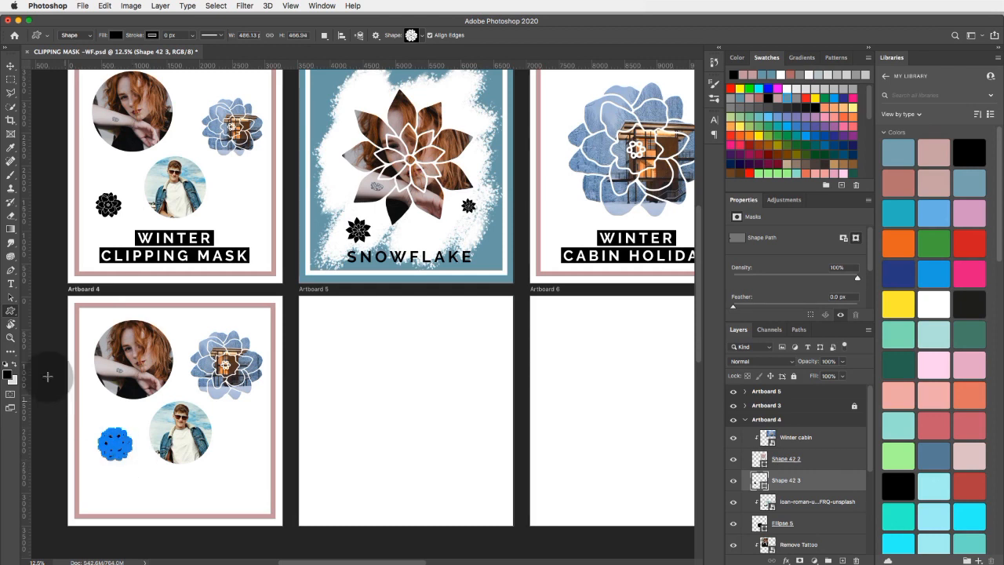
click(10, 67)
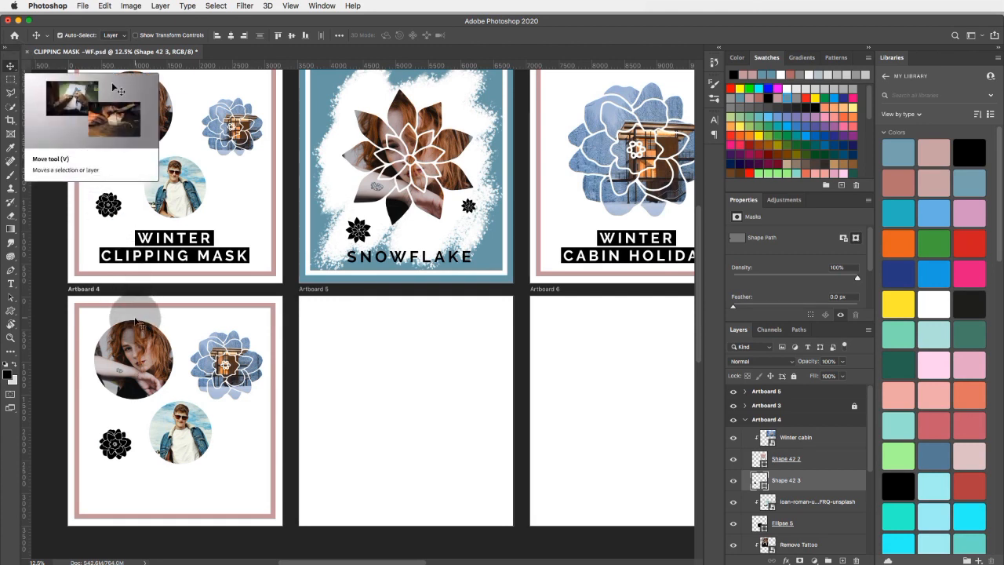
drag(114, 445, 114, 434)
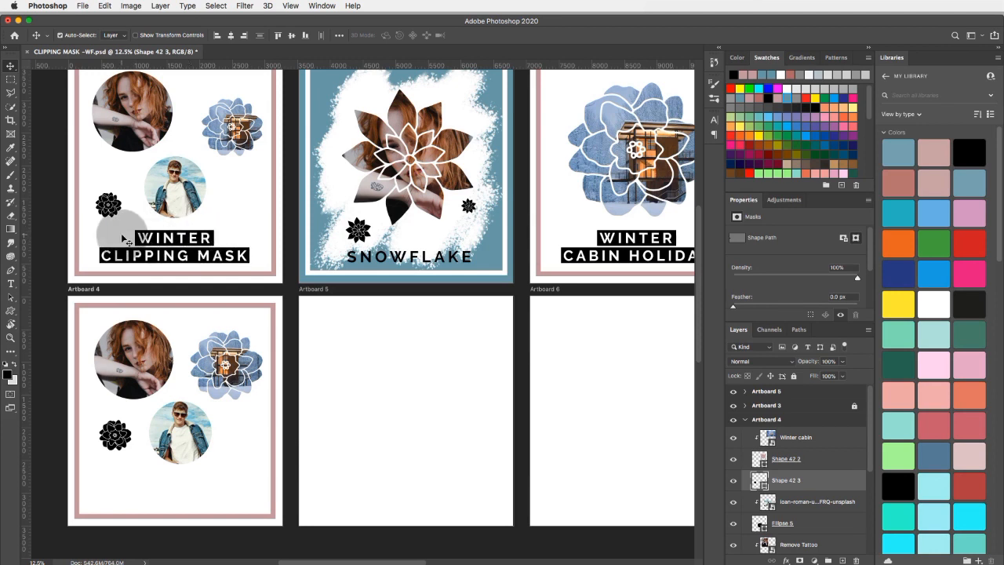
scroll(121, 237, up, 1)
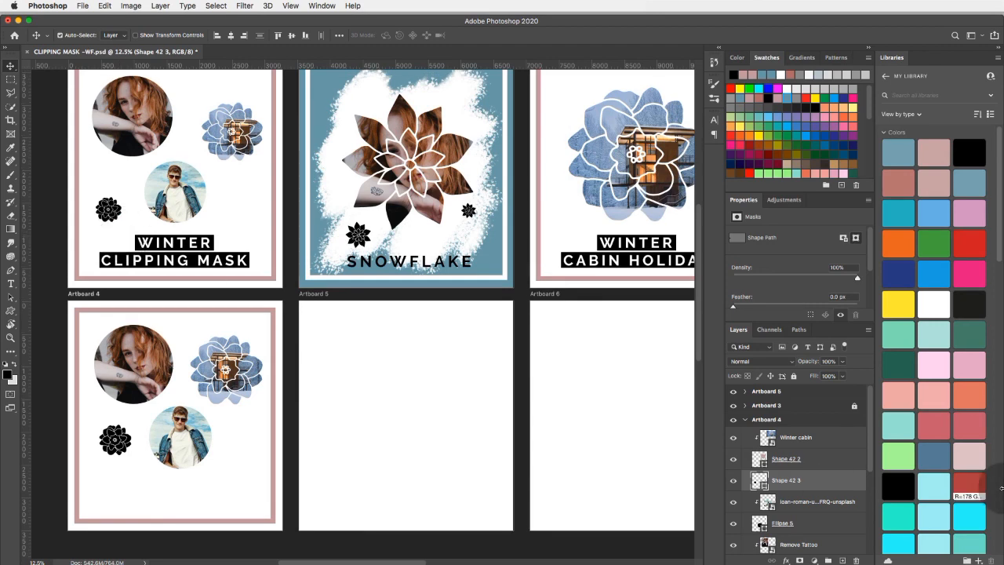
click(805, 437)
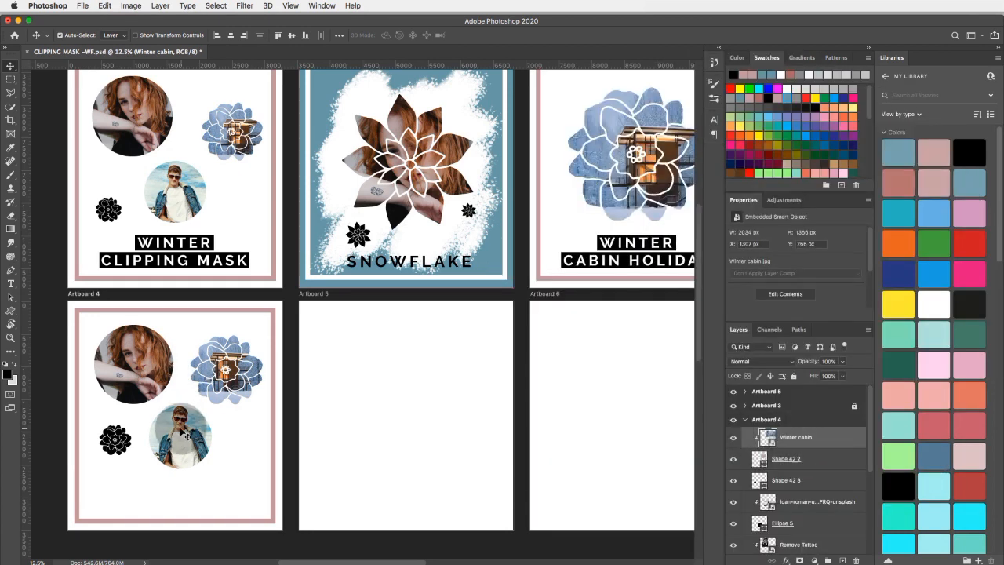
drag(184, 429, 189, 431)
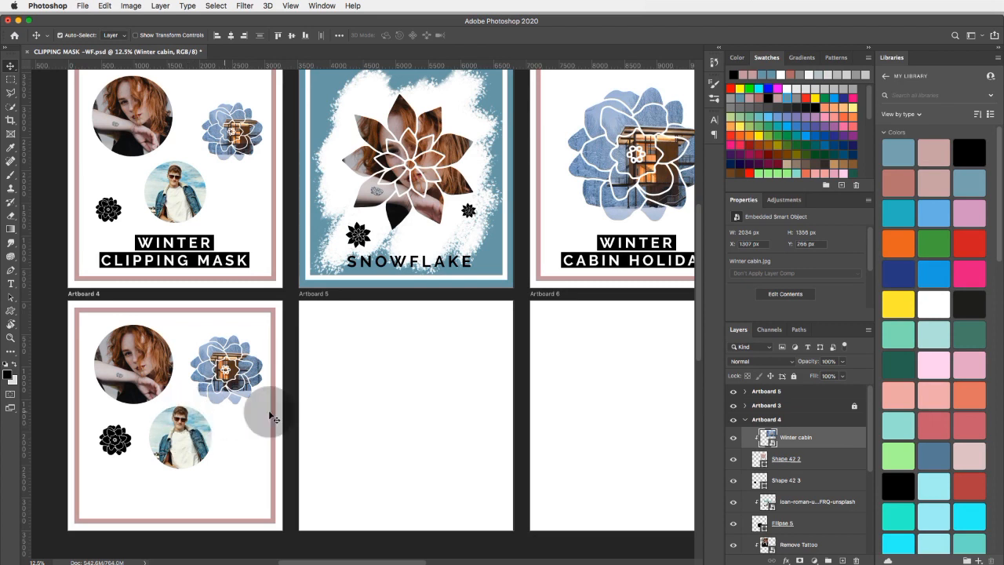
scroll(777, 492, down, 3)
click(788, 521)
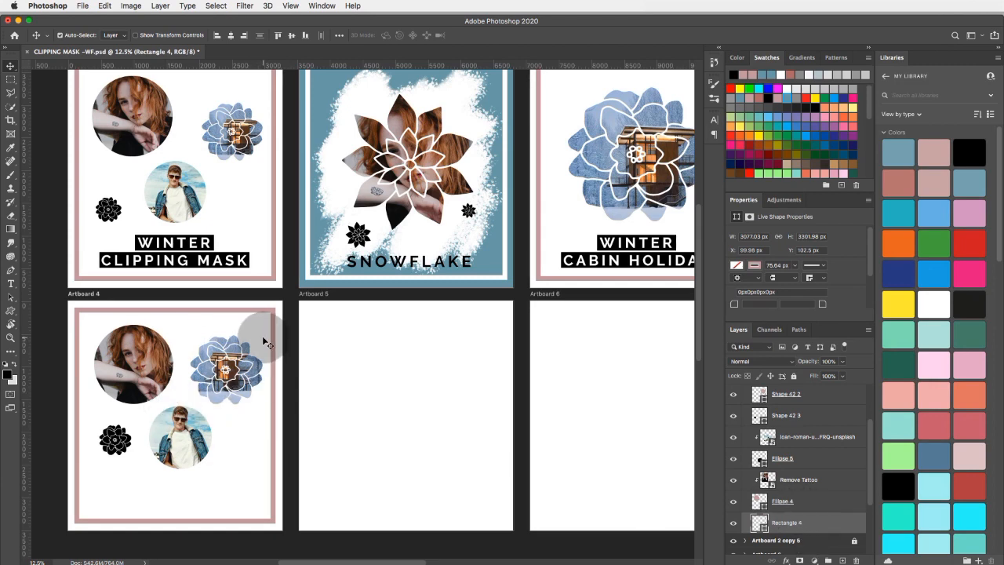
scroll(262, 336, up, 2)
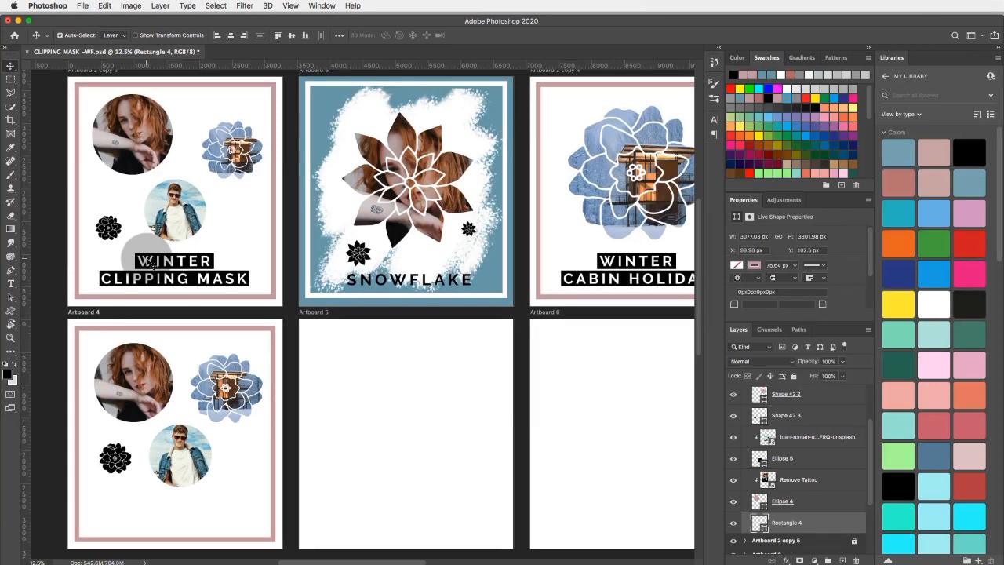
Switch to Finder, open the Font folder inside Exersize 1, and install the raleway.regular.ttf font.
click(18, 20)
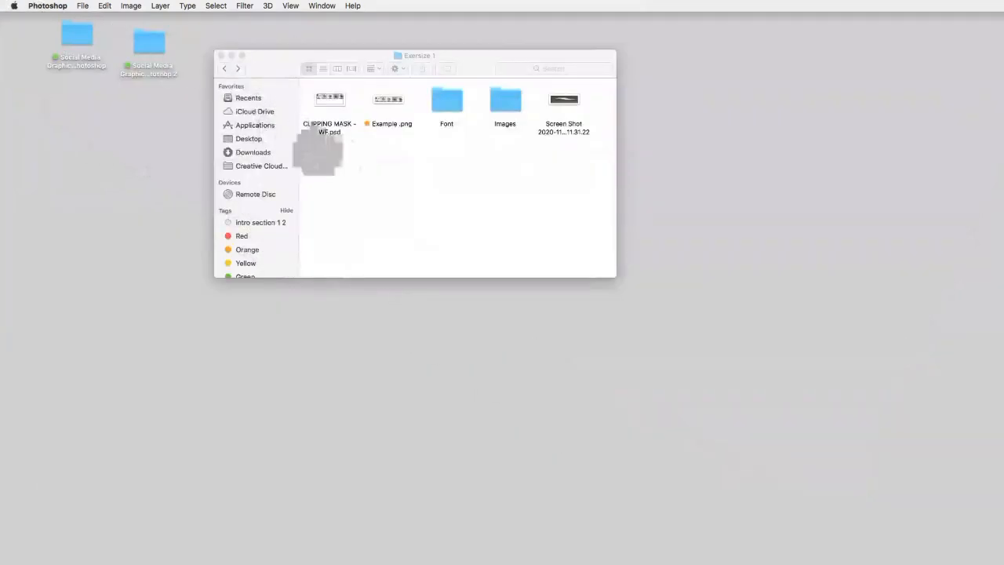
click(344, 164)
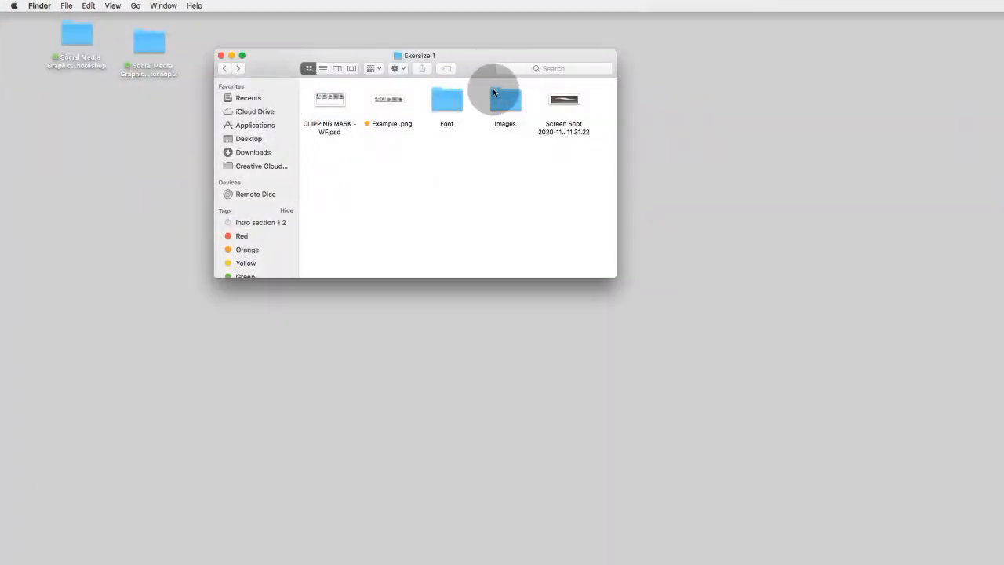
click(445, 101)
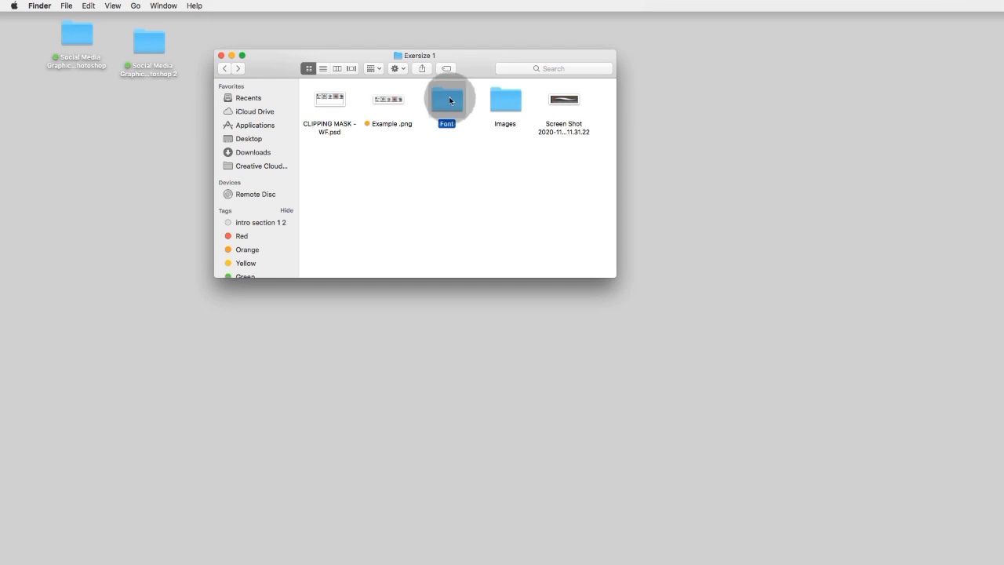
double_click(449, 100)
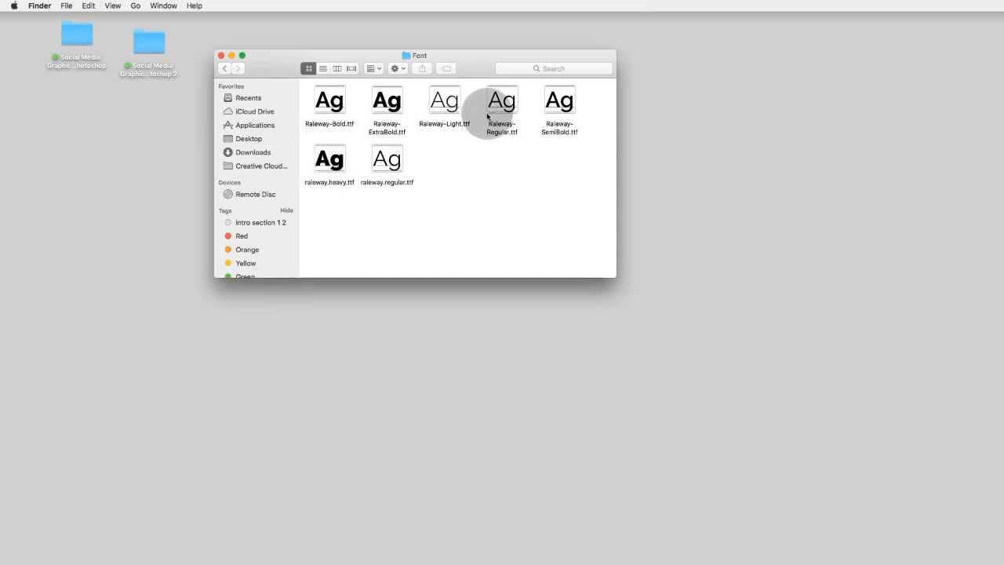
double_click(395, 160)
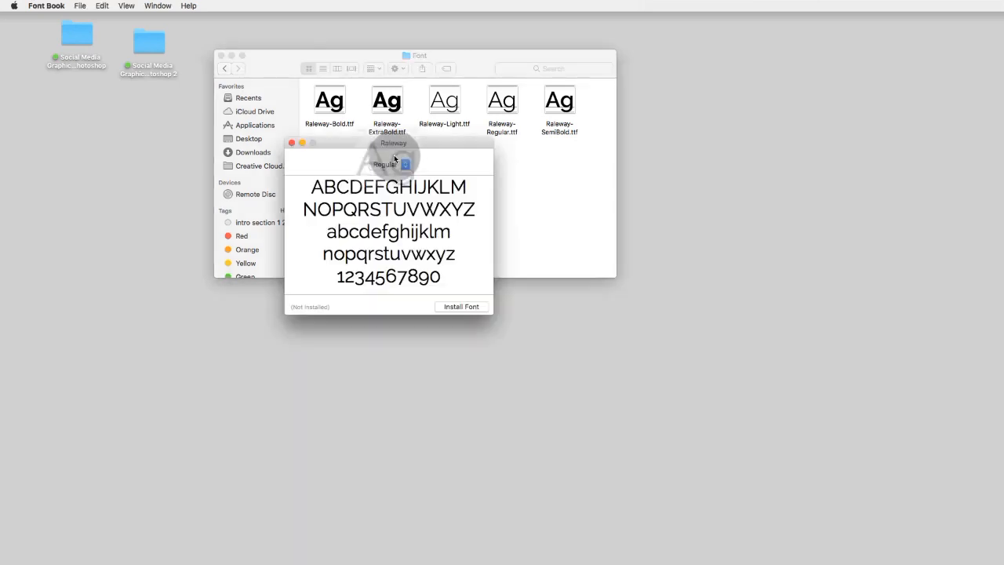
click(461, 306)
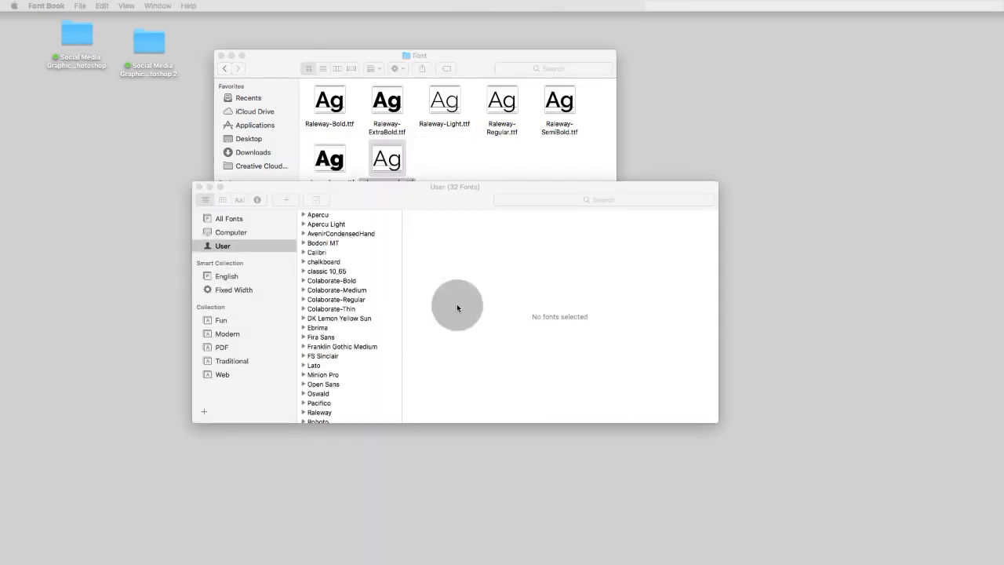
Close the Font Book and Finder windows and switch back to Photoshop.
click(198, 186)
click(491, 157)
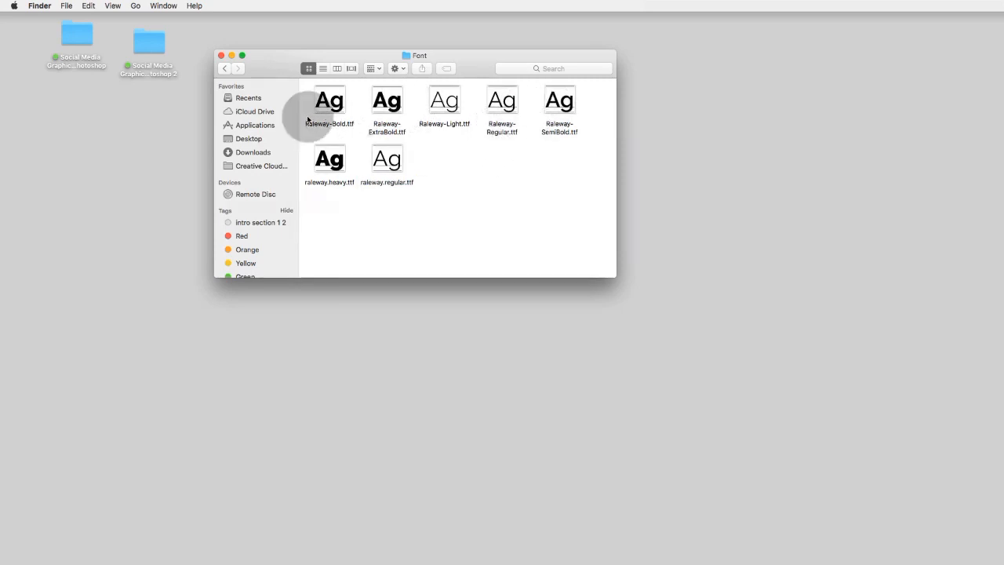
click(220, 56)
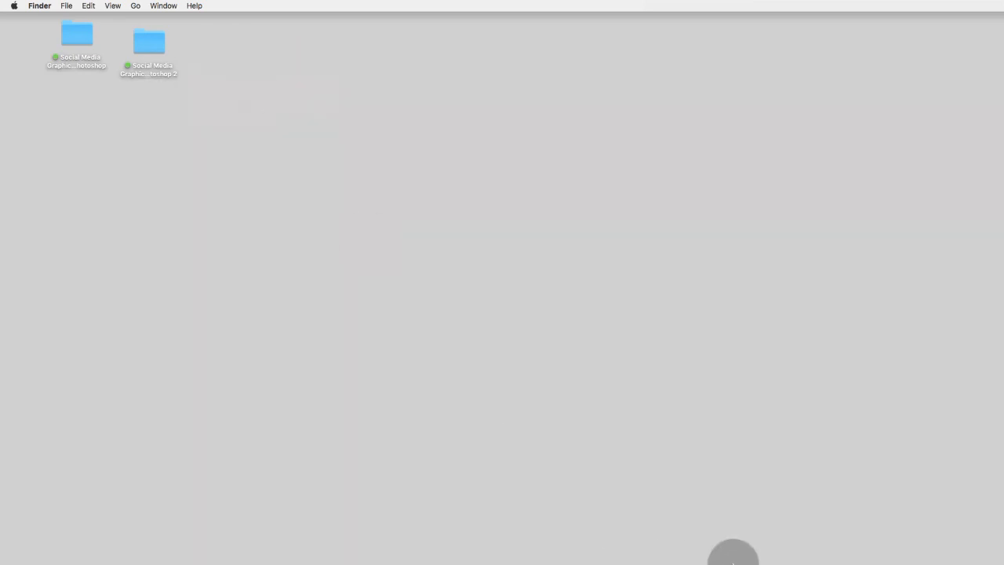
mouse_move(798, 554)
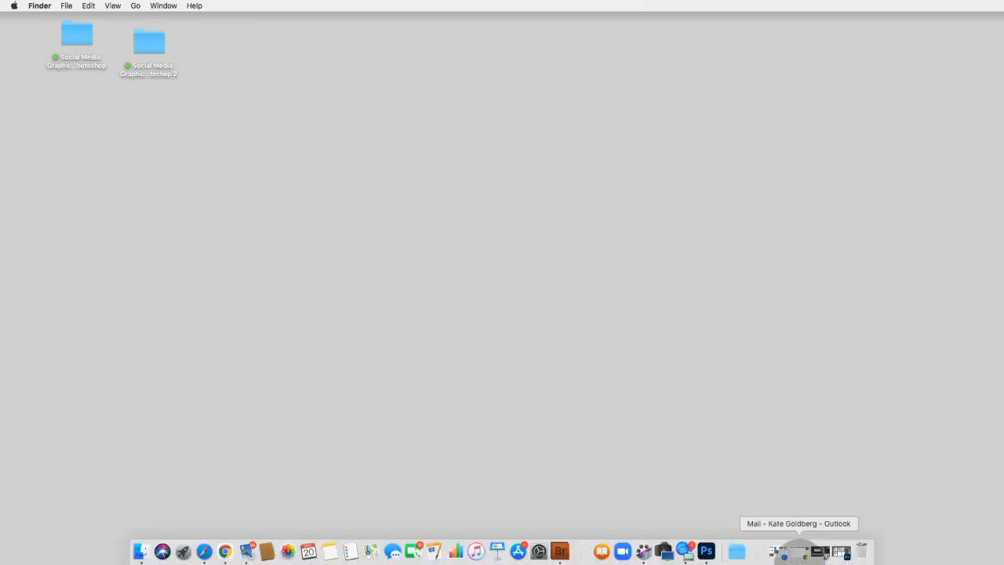
click(706, 551)
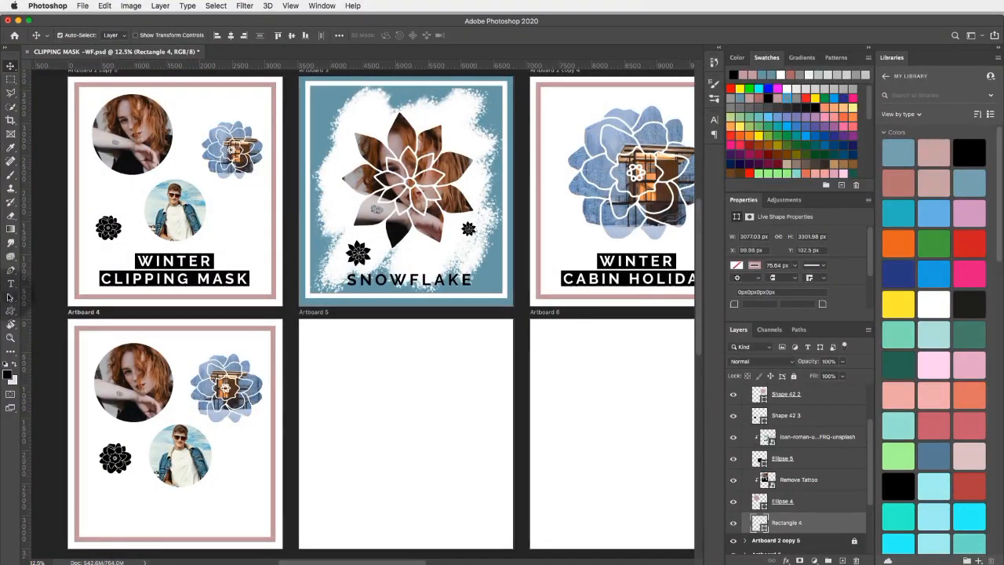
Add a text box about 1600 px by 237 px below the man's circle on Artboard 4 and enter WINTER.
click(11, 285)
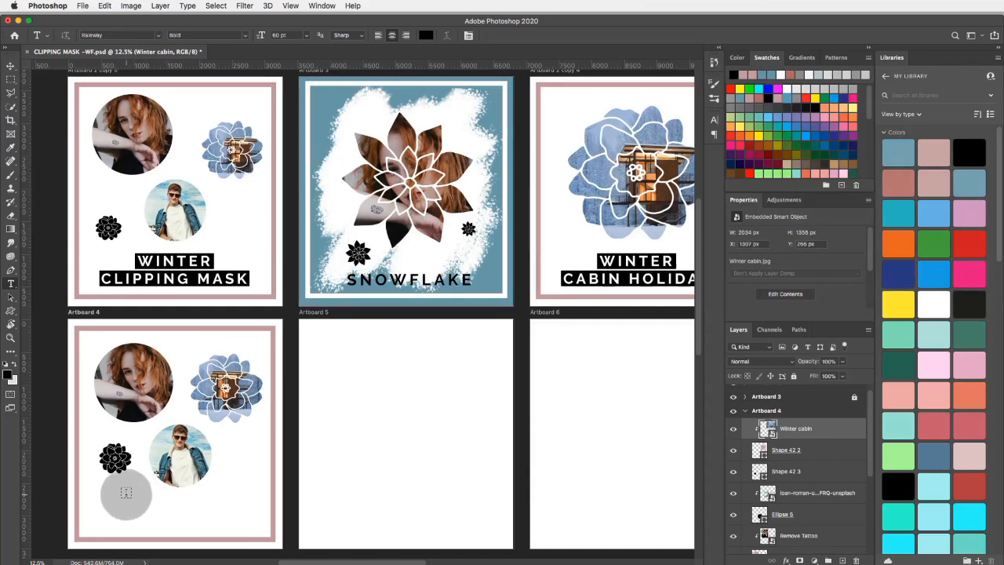
drag(125, 494, 228, 506)
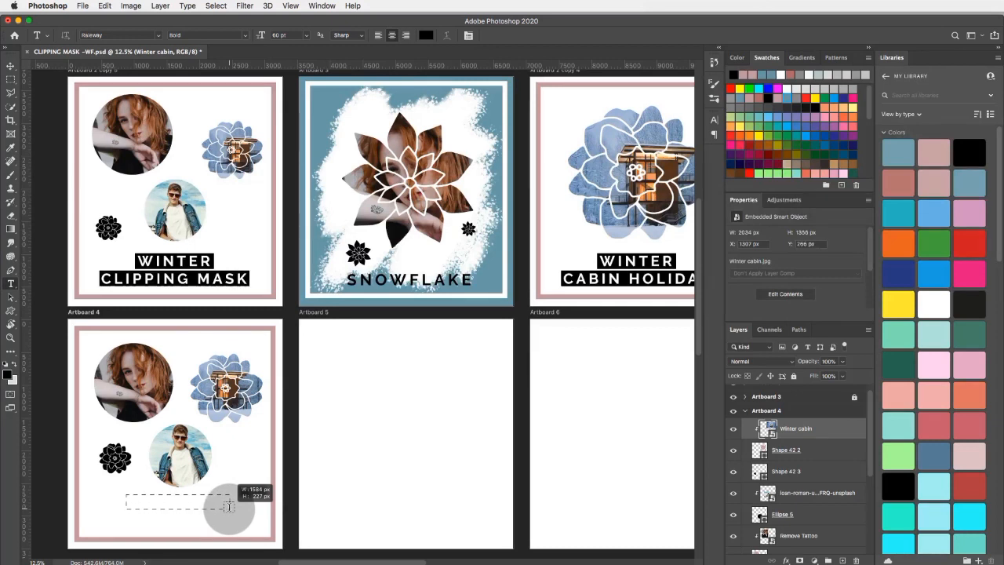
drag(228, 505, 231, 508)
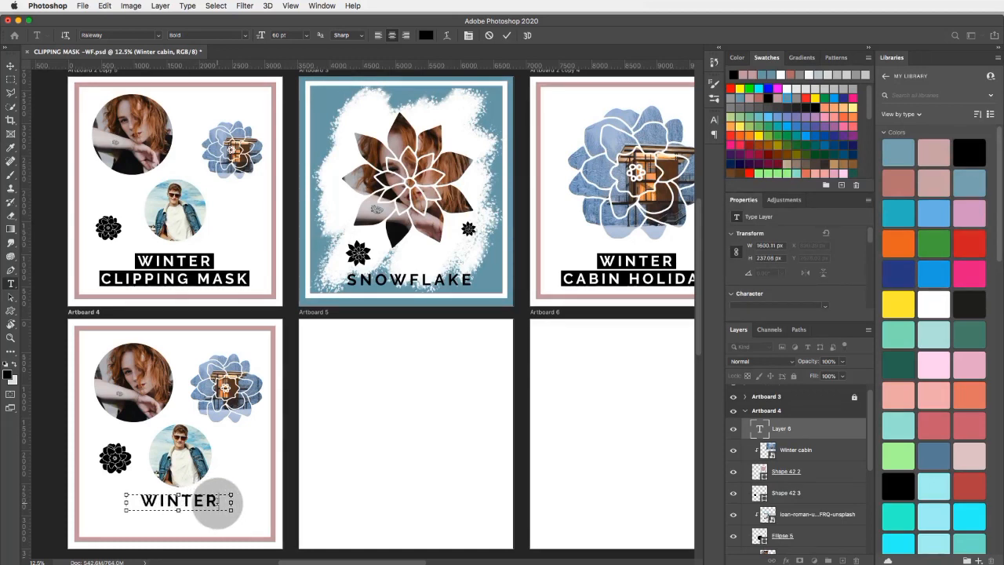
Select the whole word WINTER inside the new text box on Artboard 4.
drag(215, 502, 139, 499)
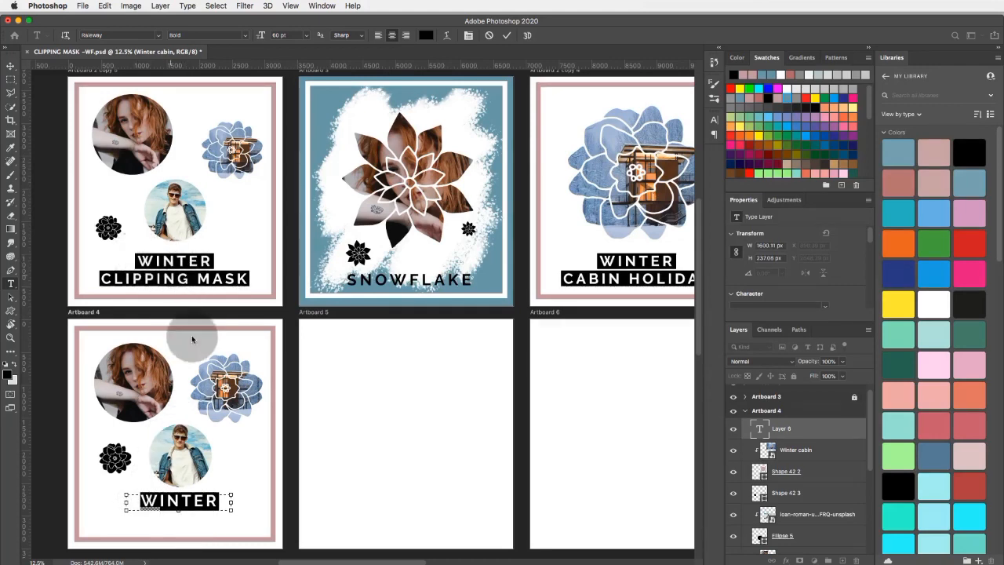
click(221, 500)
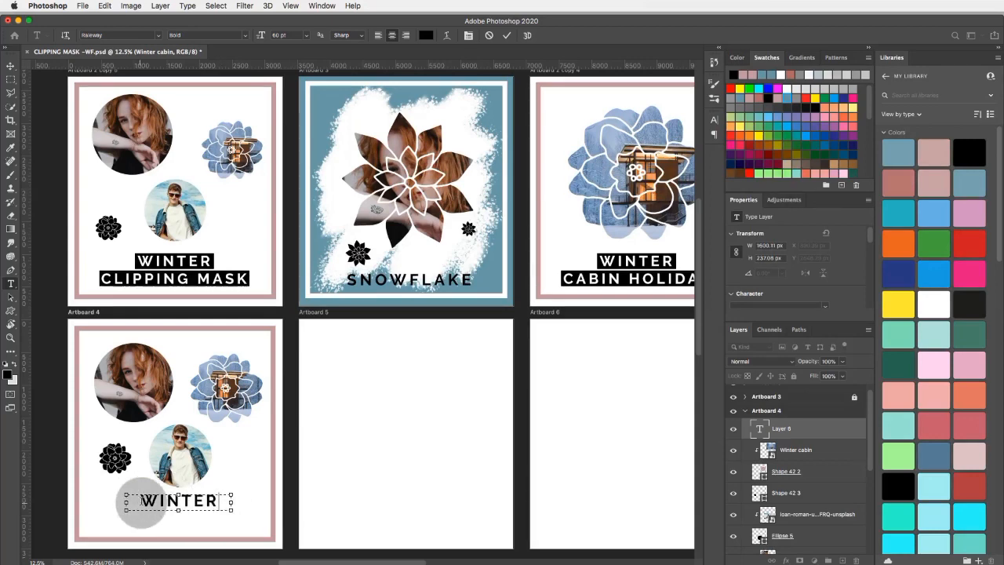
mouse_move(137, 500)
mouse_down()
mouse_move(233, 504)
mouse_move(124, 499)
mouse_up()
click(222, 502)
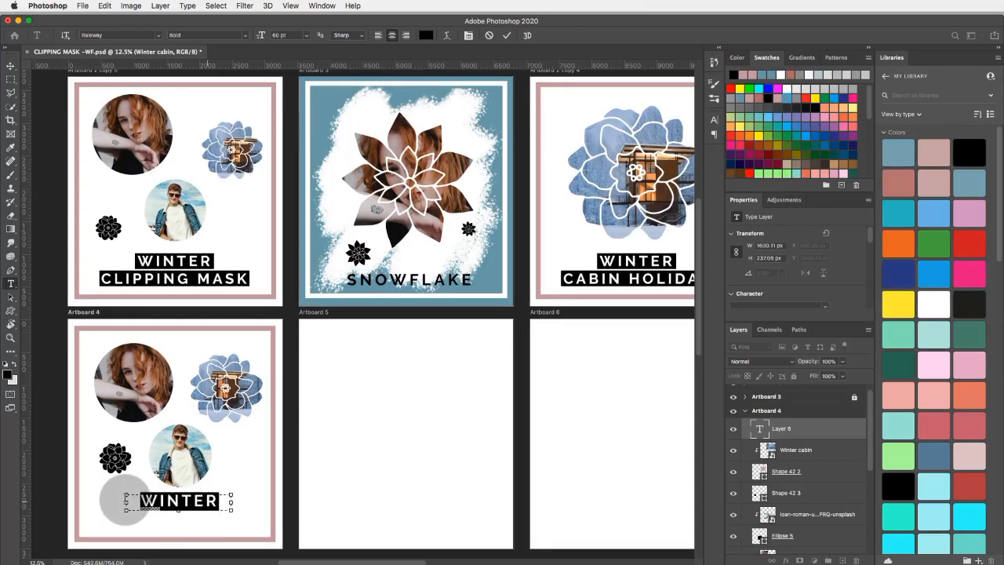
click(220, 6)
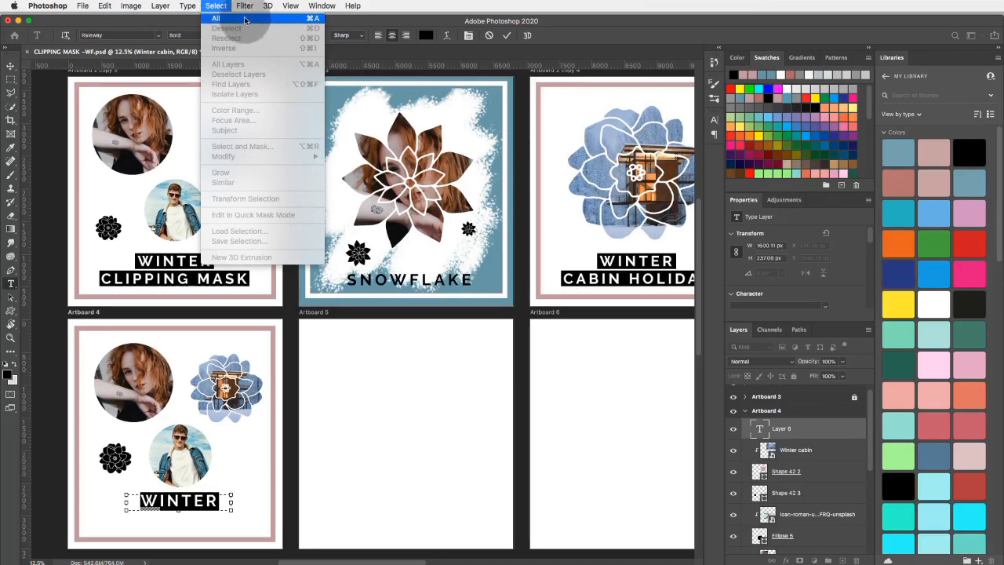
click(223, 502)
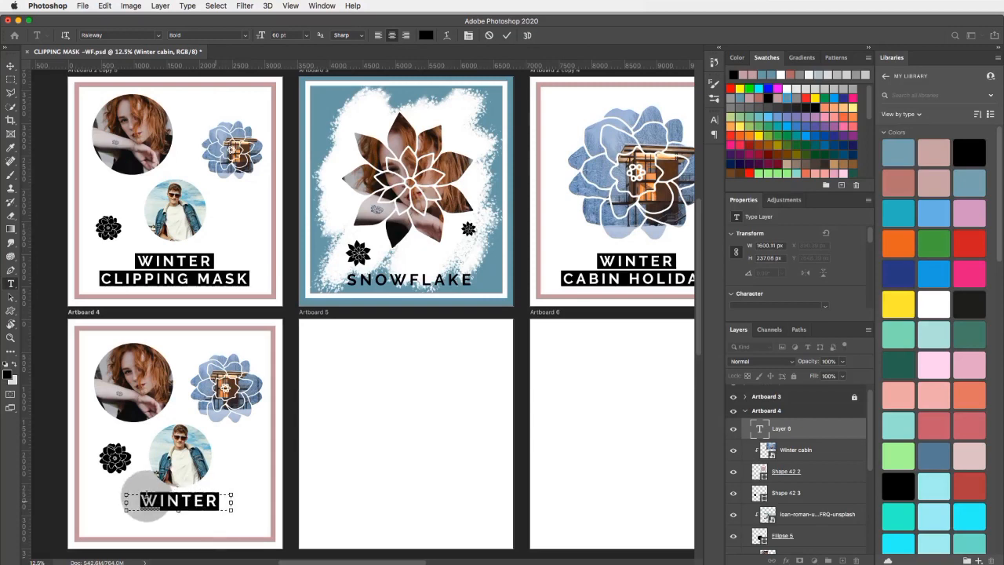
drag(131, 499, 225, 495)
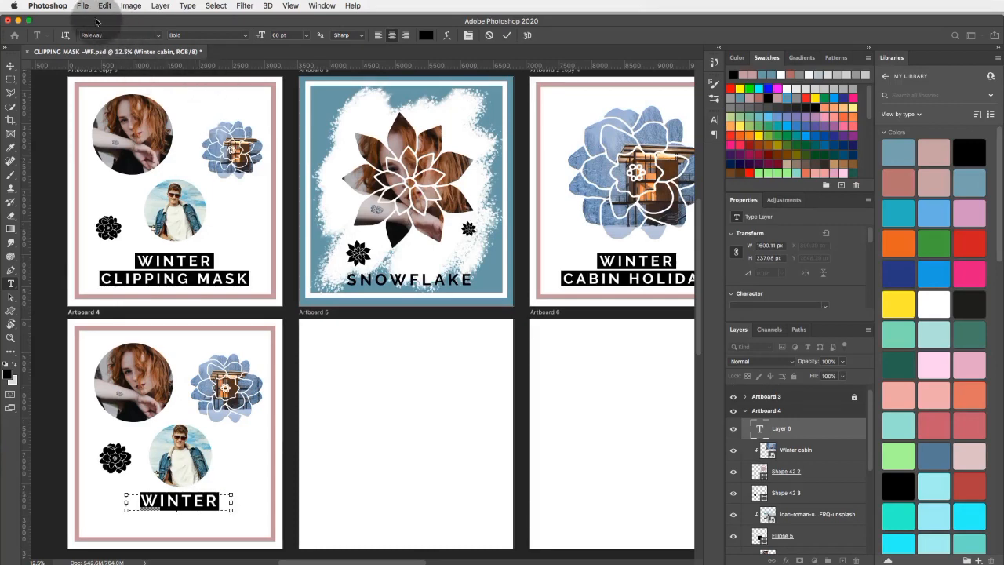
Set the selected WINTER text on Artboard 4 to the Raleway font in the Bold style.
scroll(802, 265, down, 2)
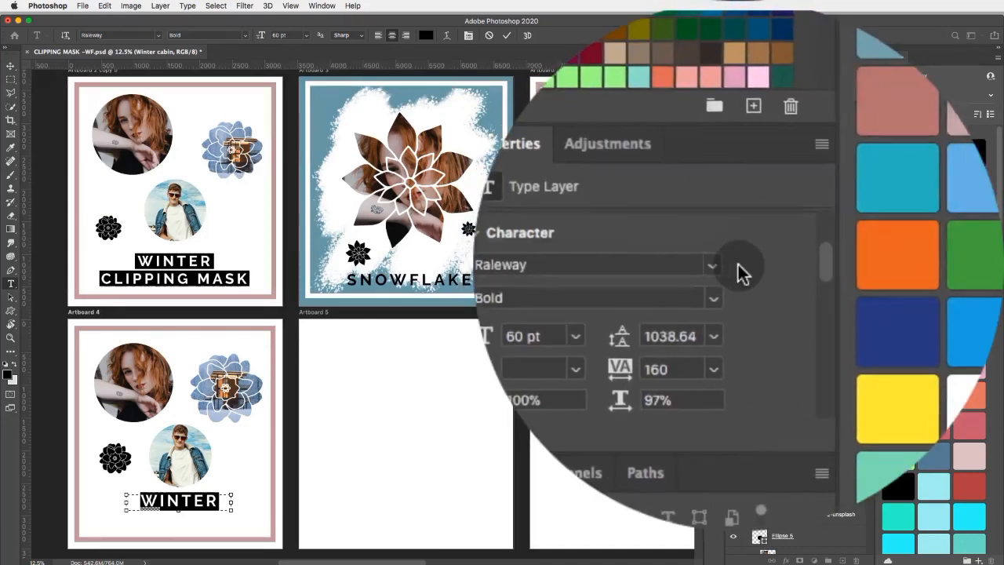
click(829, 248)
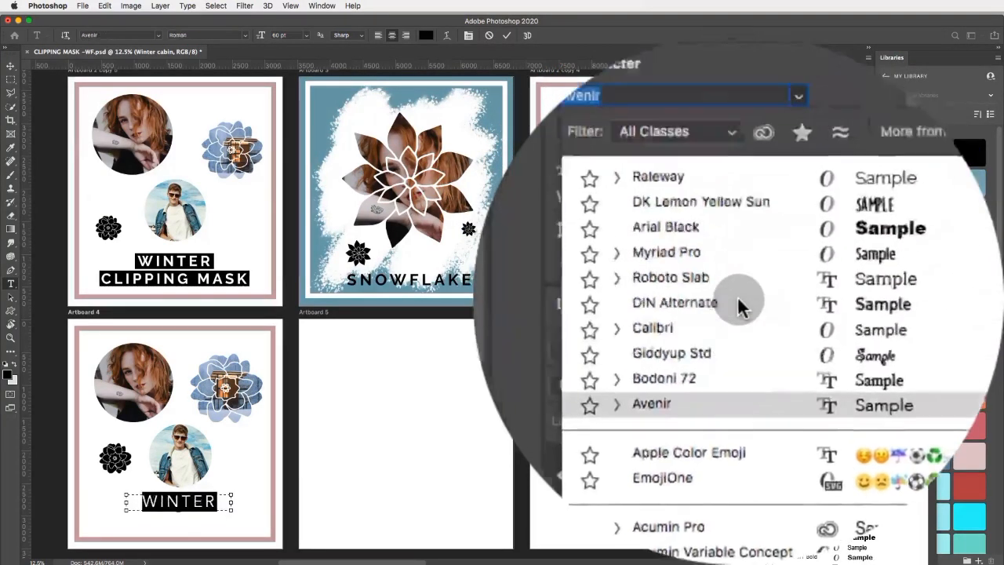
click(737, 276)
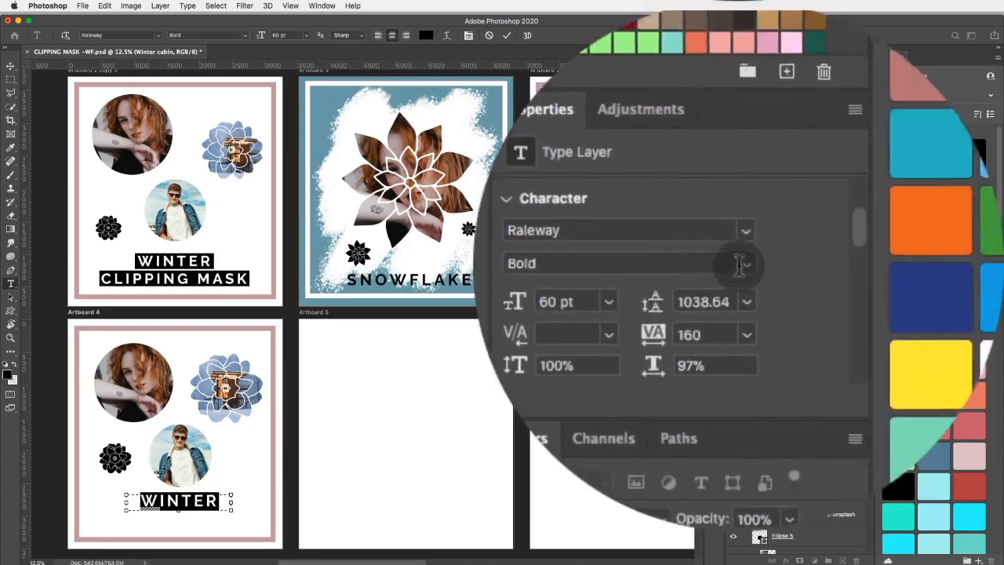
click(738, 264)
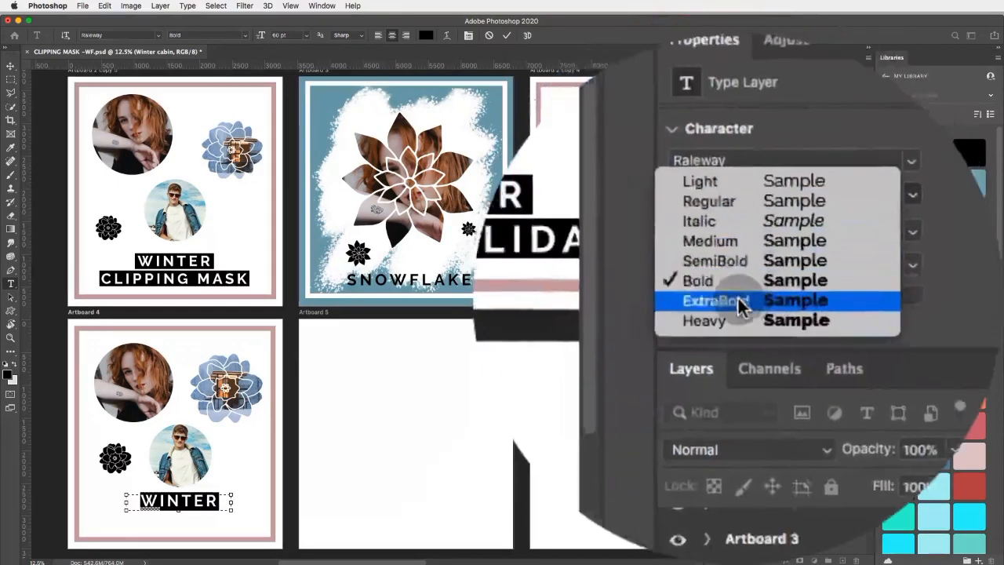
key(Escape)
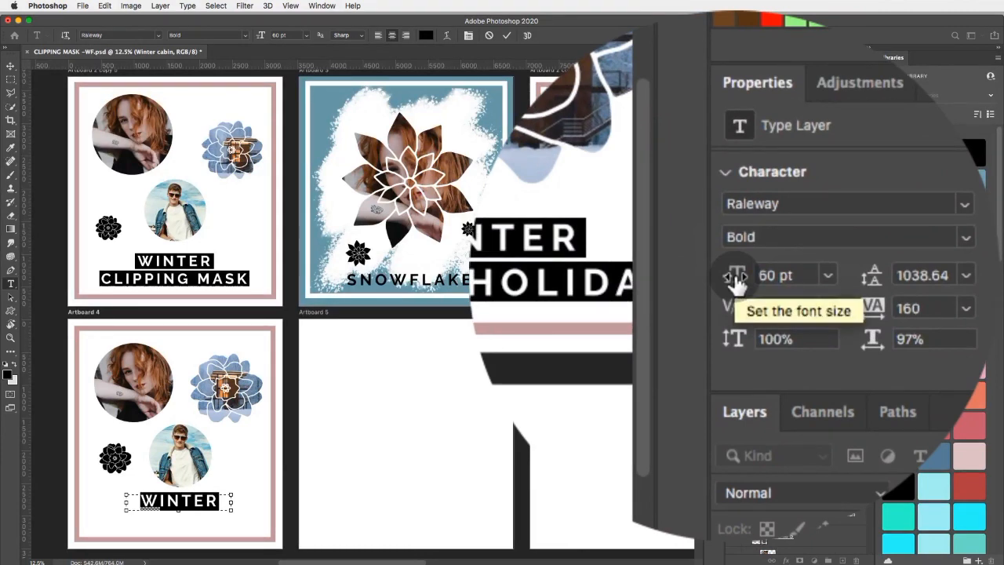
Try font sizes between 57 and 63 pt on the WINTER text and return it to 60 pt.
drag(737, 278, 741, 283)
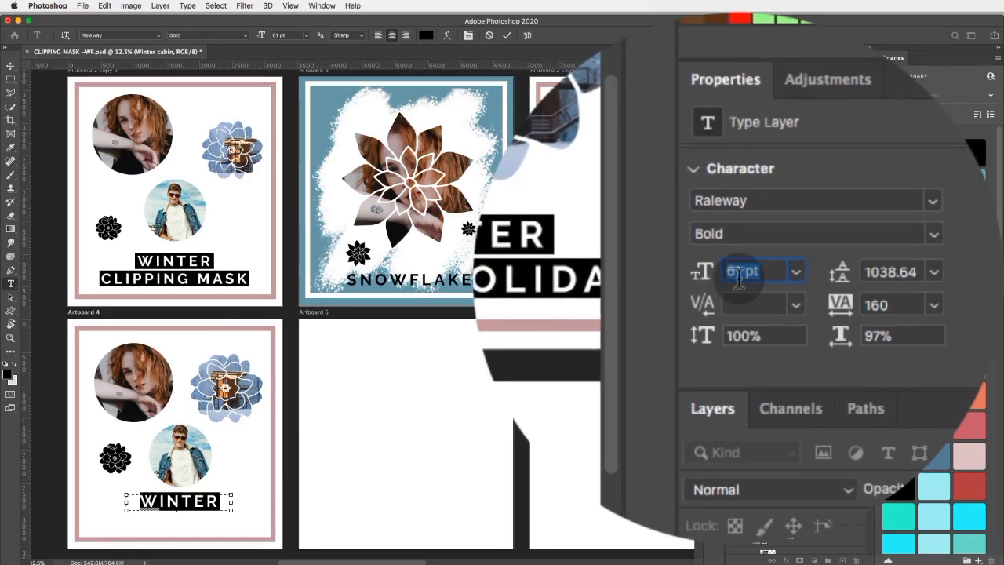
key(Up)
key(Up)
key(Up)
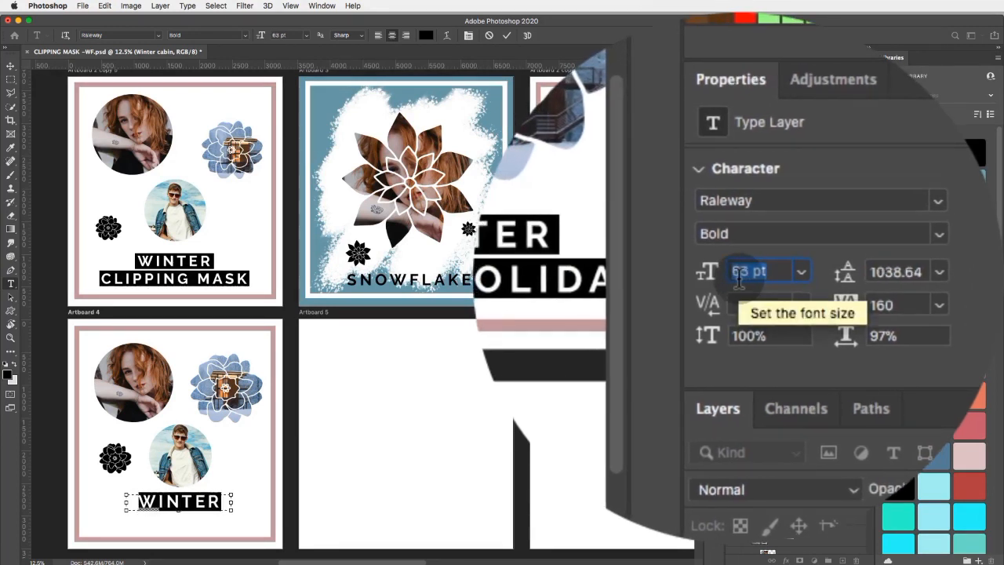
key(Down)
key(Down)
key(Down)
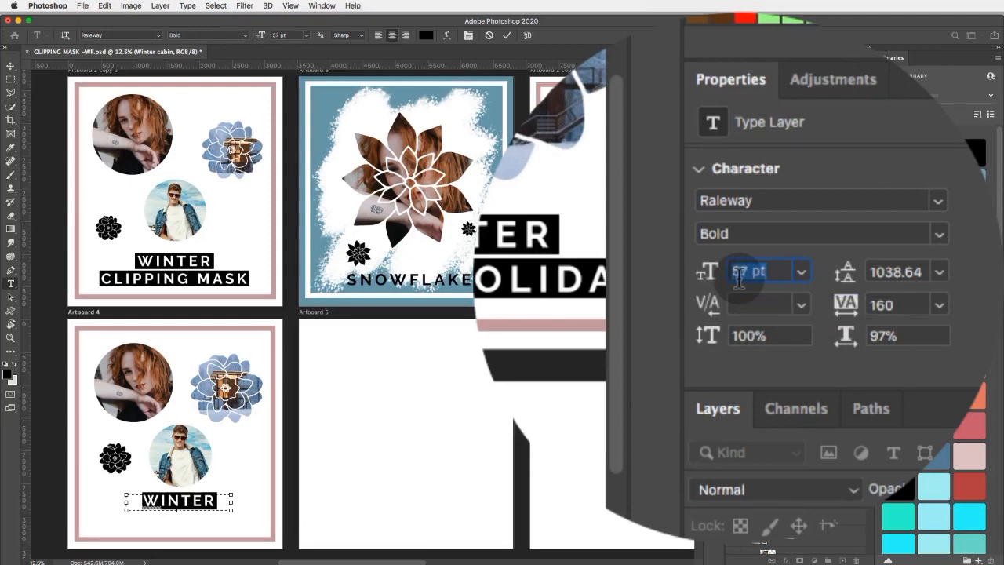
key(Up)
key(Up)
key(Up)
key(Up)
key(Up)
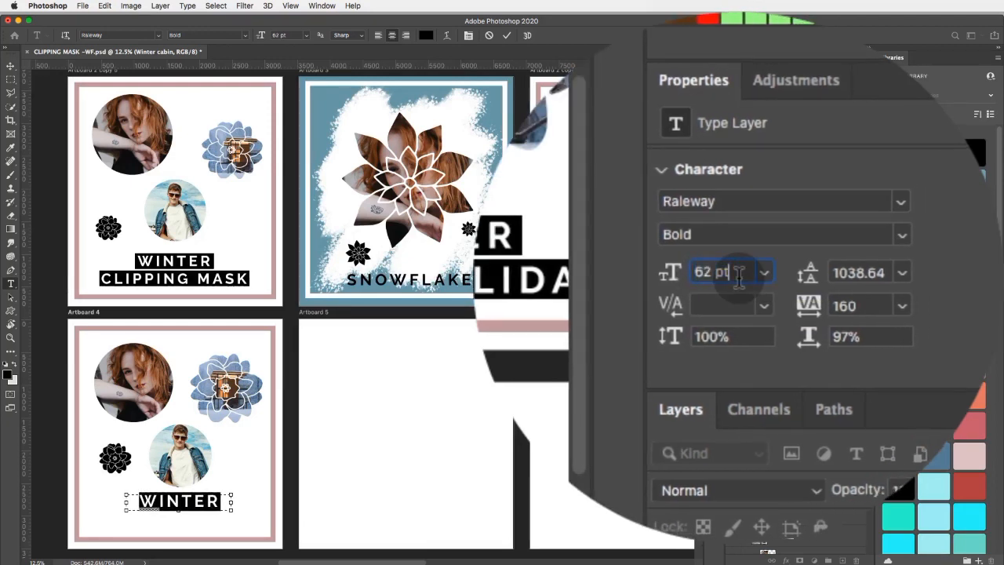
key(Down)
key(Down)
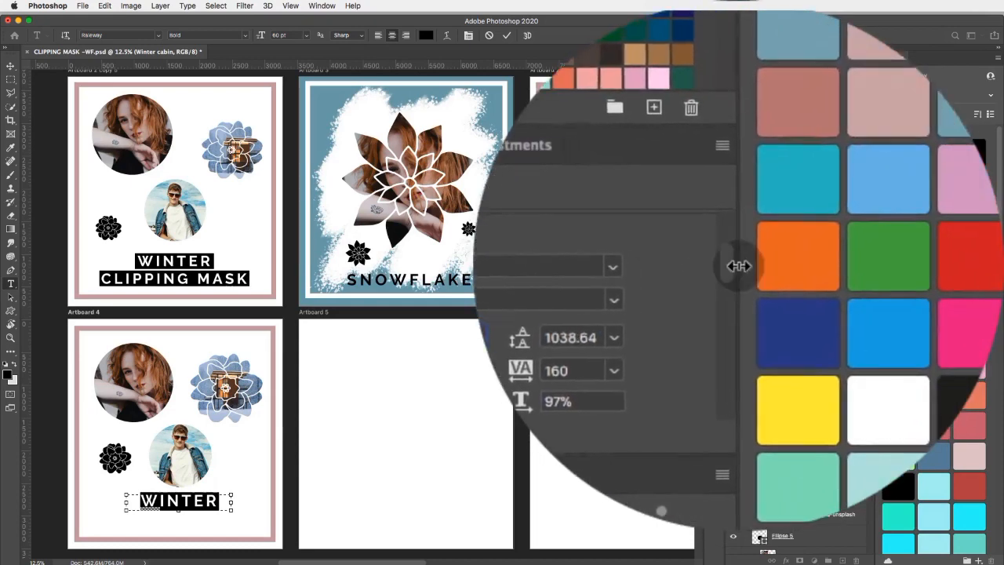
Change the colour of the WINTER text to near-white fefefe.
scroll(737, 264, down, 4)
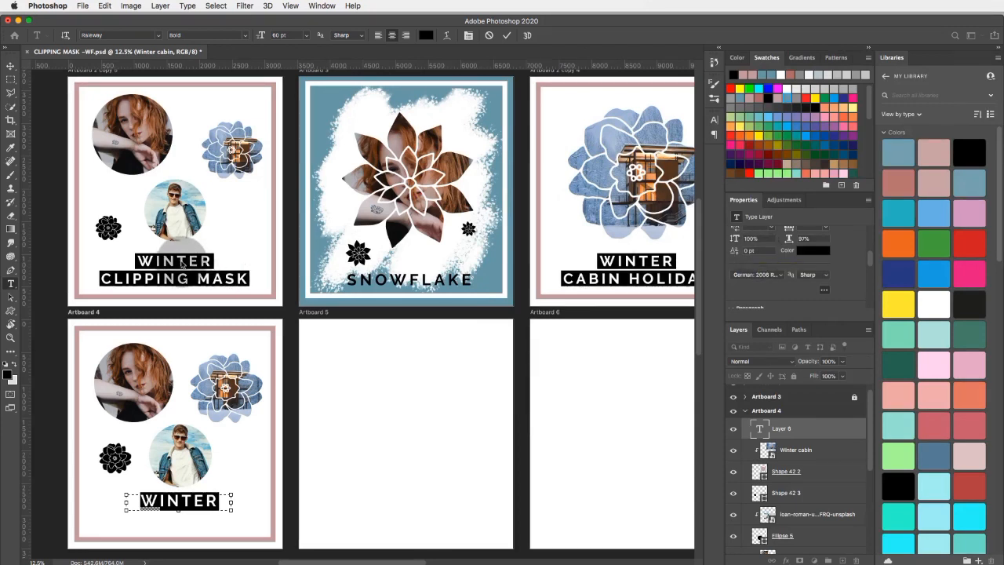
mouse_move(160, 503)
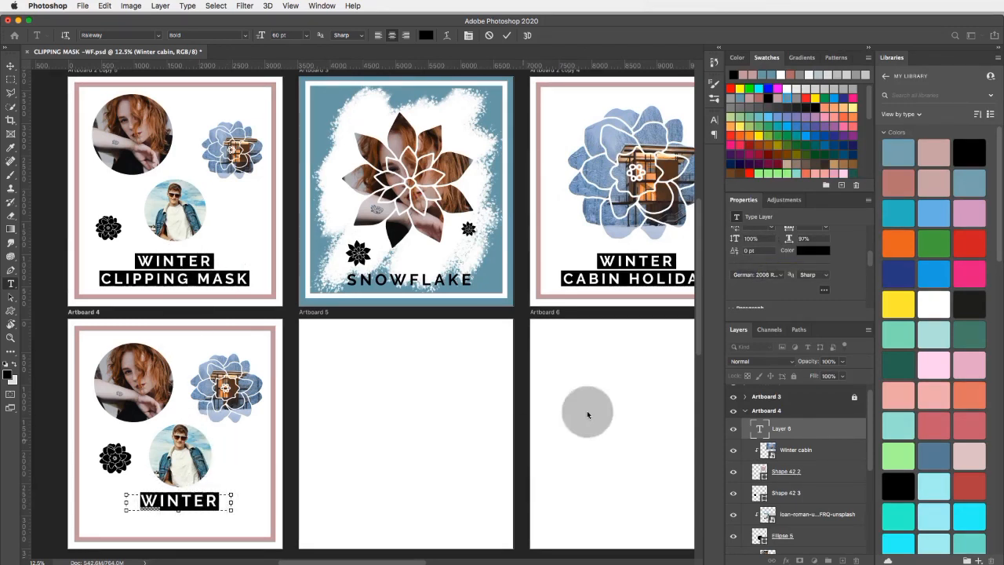
click(820, 251)
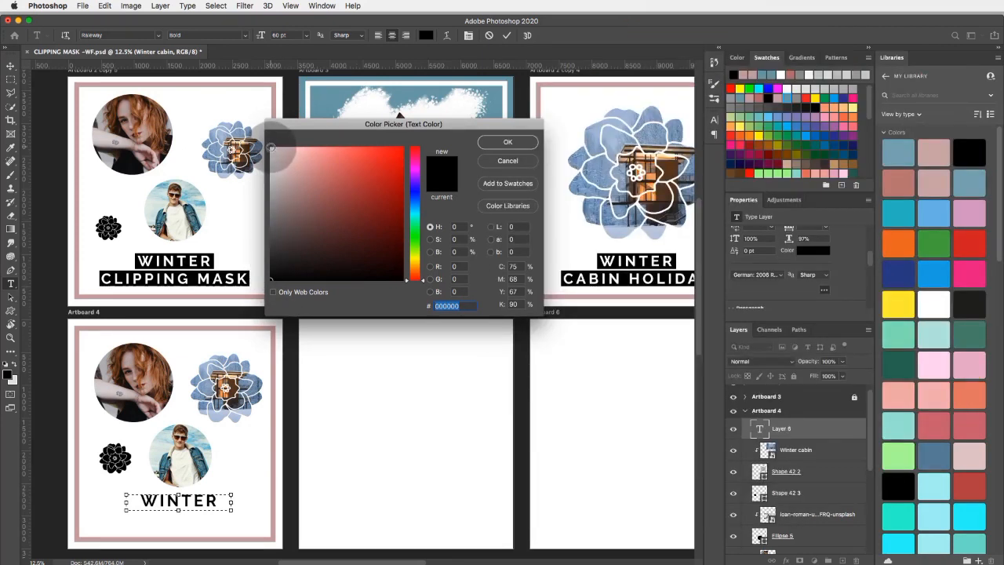
click(269, 147)
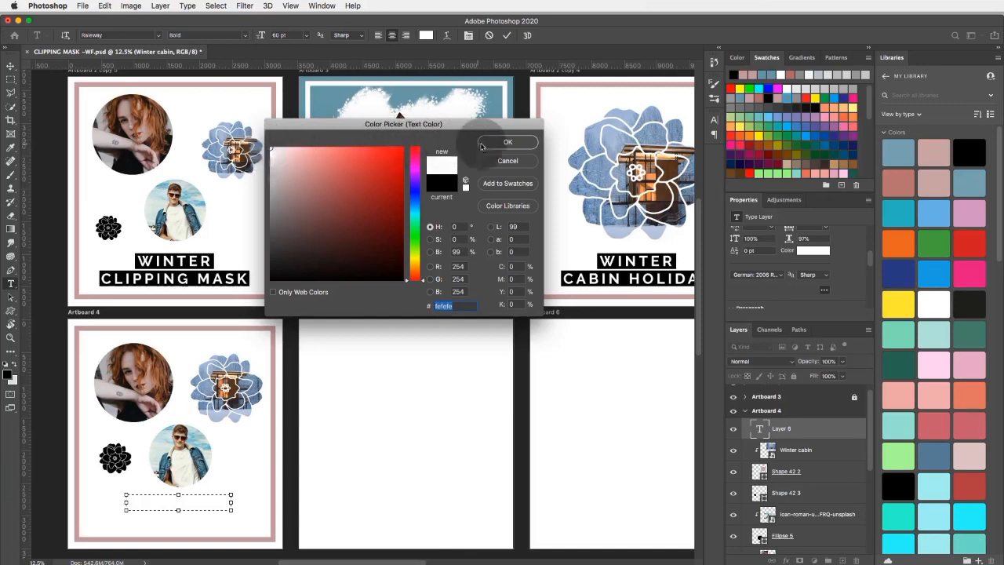
click(507, 142)
Try left alignment on the WINTER paragraph, restore centre alignment, and look over the remaining type options.
scroll(823, 251, down, 3)
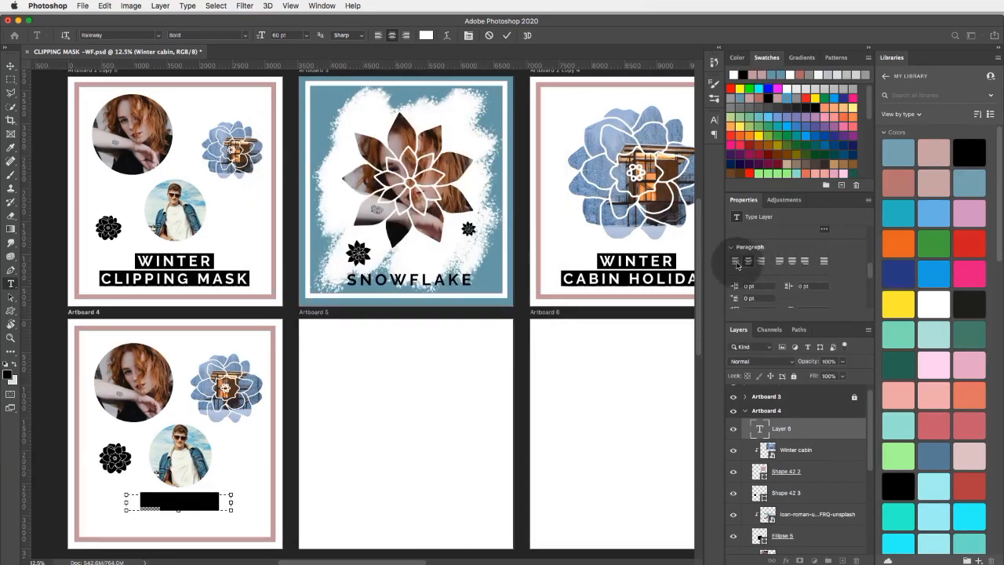
click(735, 260)
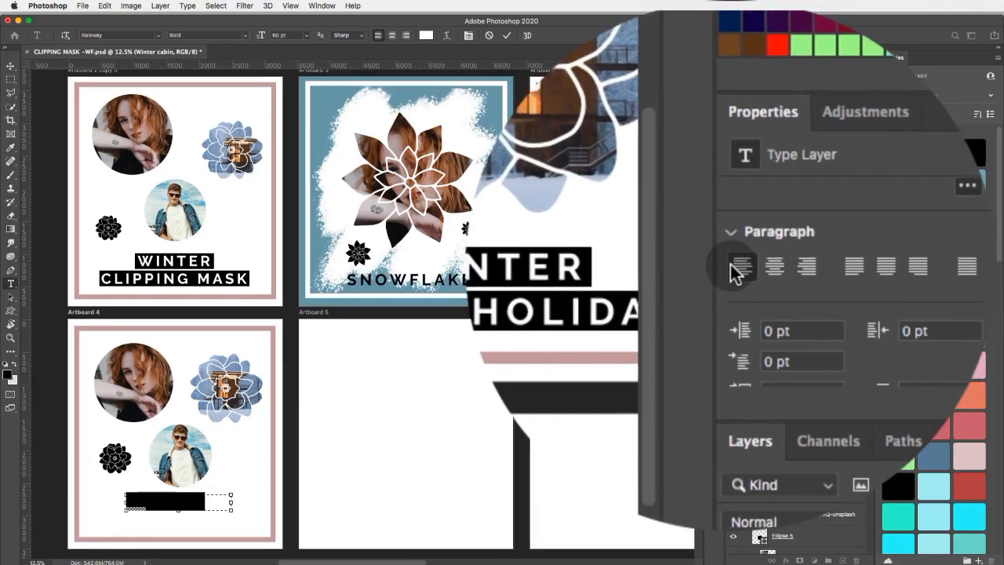
click(741, 268)
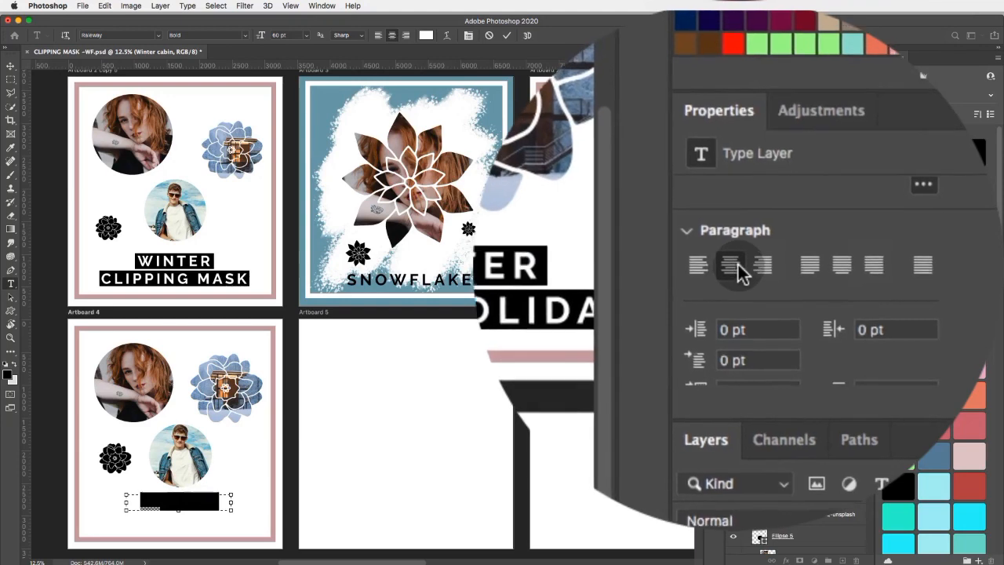
scroll(740, 278, down, 3)
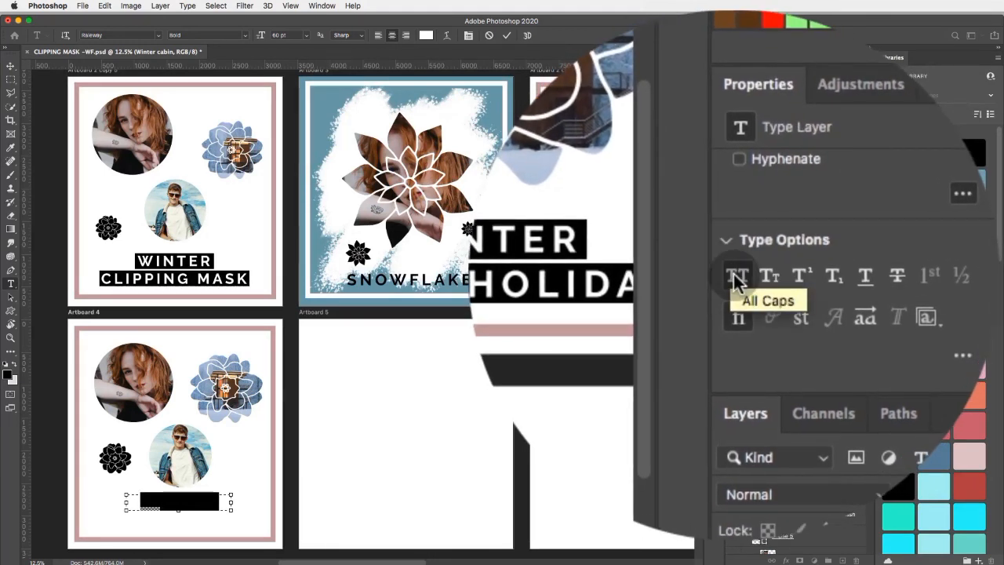
scroll(738, 276, up, 3)
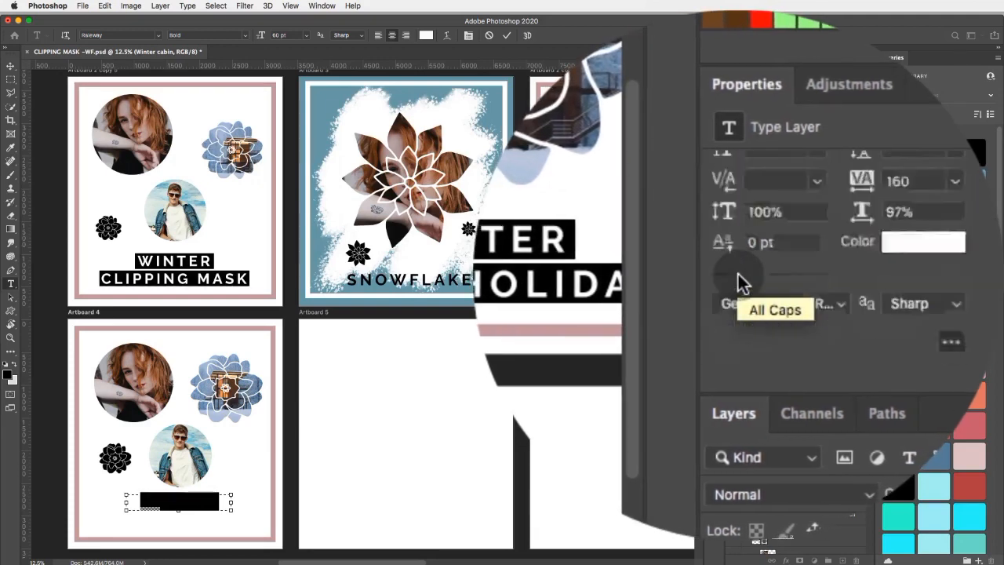
scroll(741, 276, down, 5)
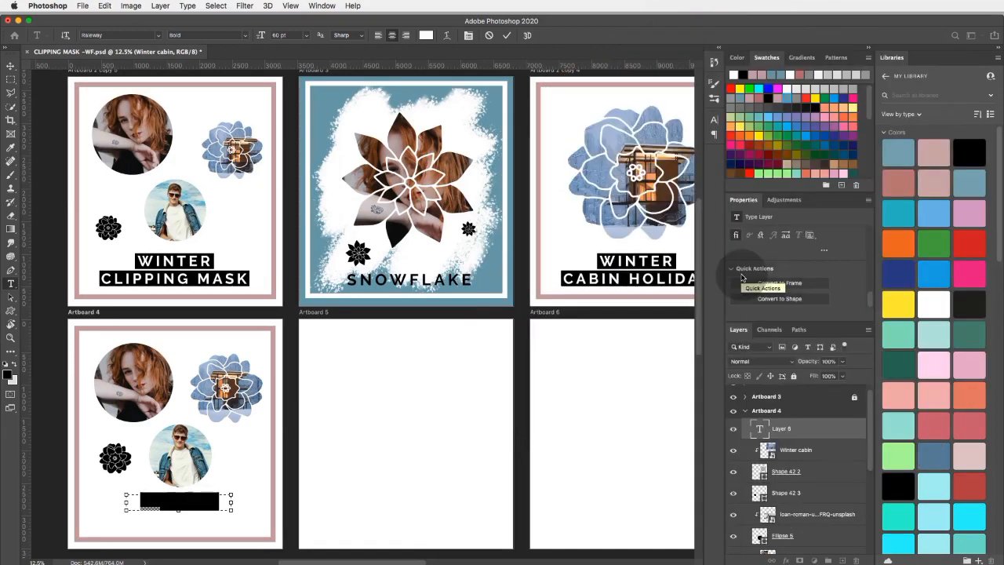
Reselect the whole WINTER text, recolour it with the muted blue swatch, and commit the text edit.
click(221, 504)
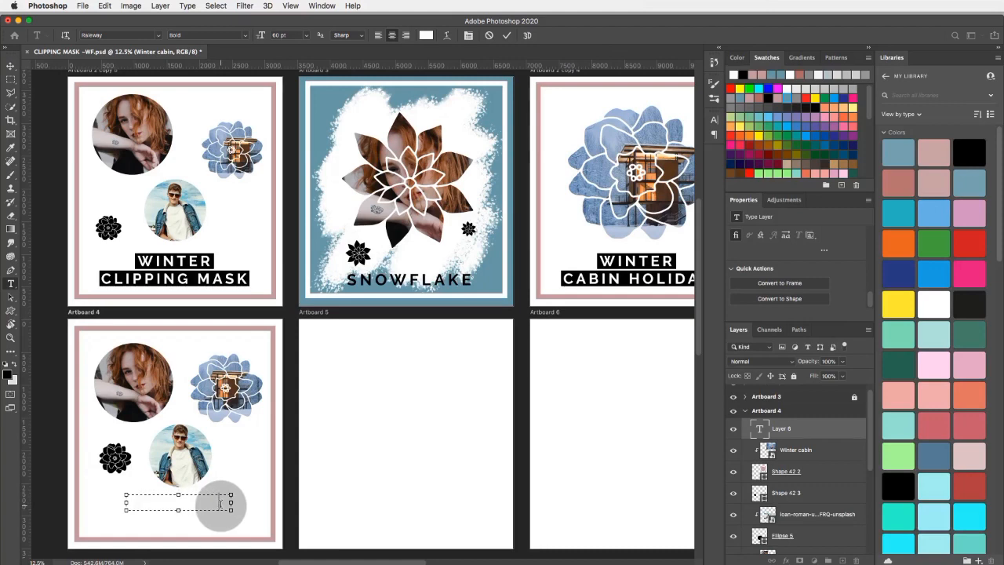
scroll(223, 500, down, 2)
scroll(225, 497, left, 2)
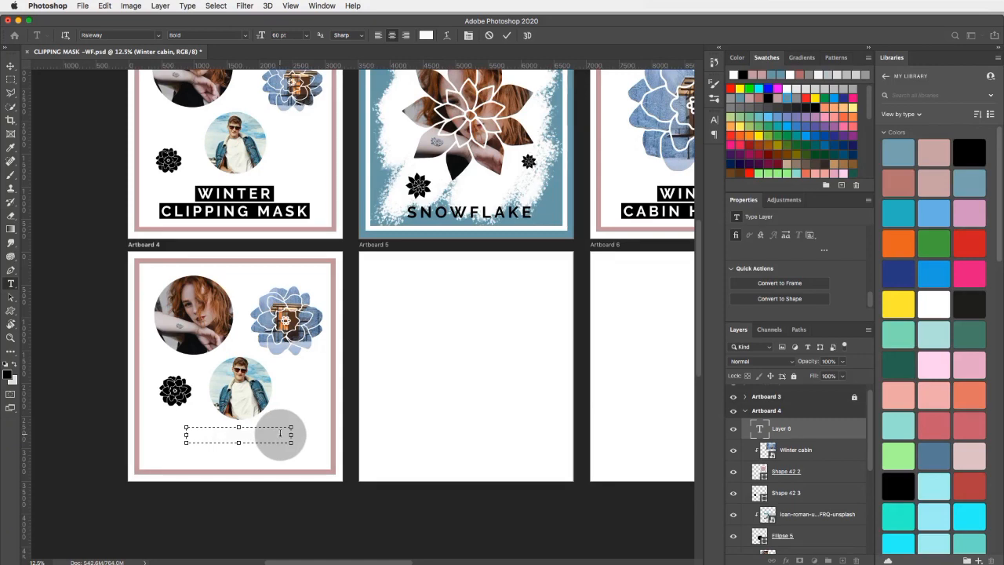
drag(279, 432, 190, 432)
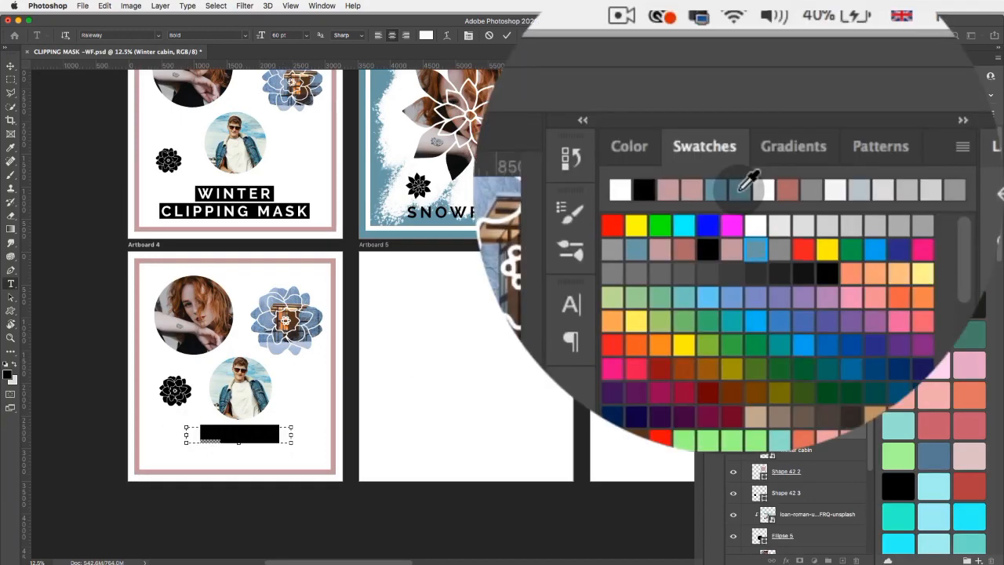
click(780, 75)
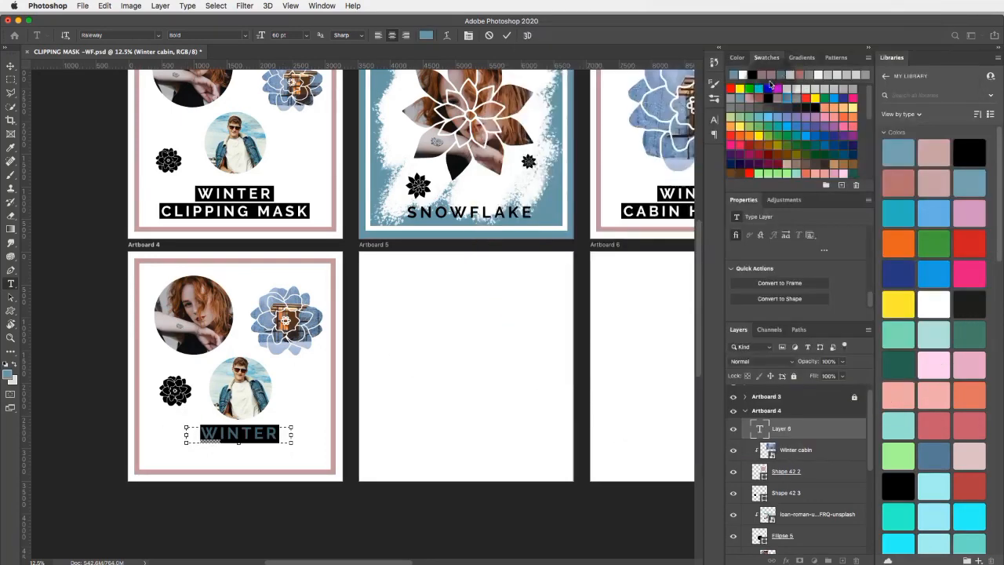
click(265, 430)
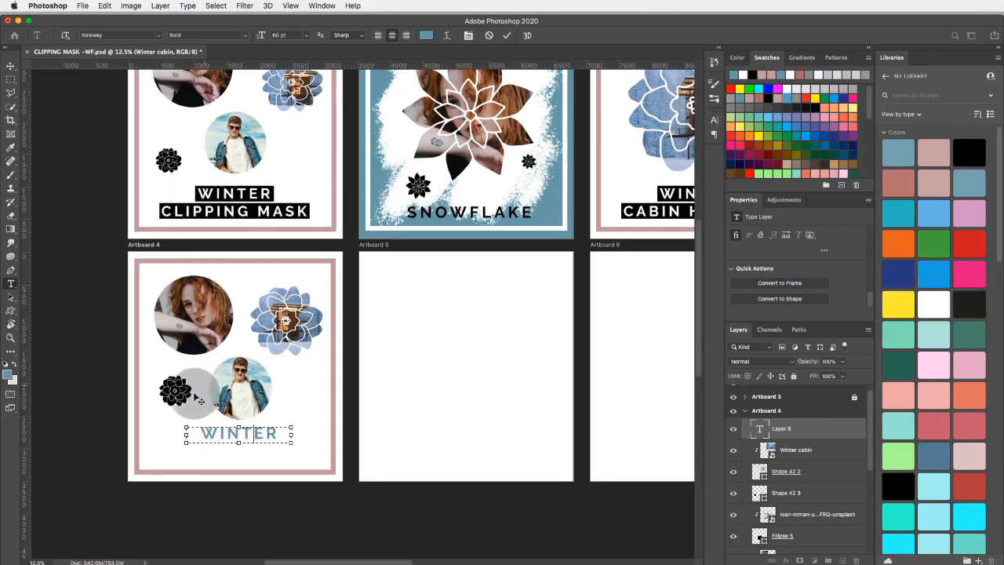
click(11, 66)
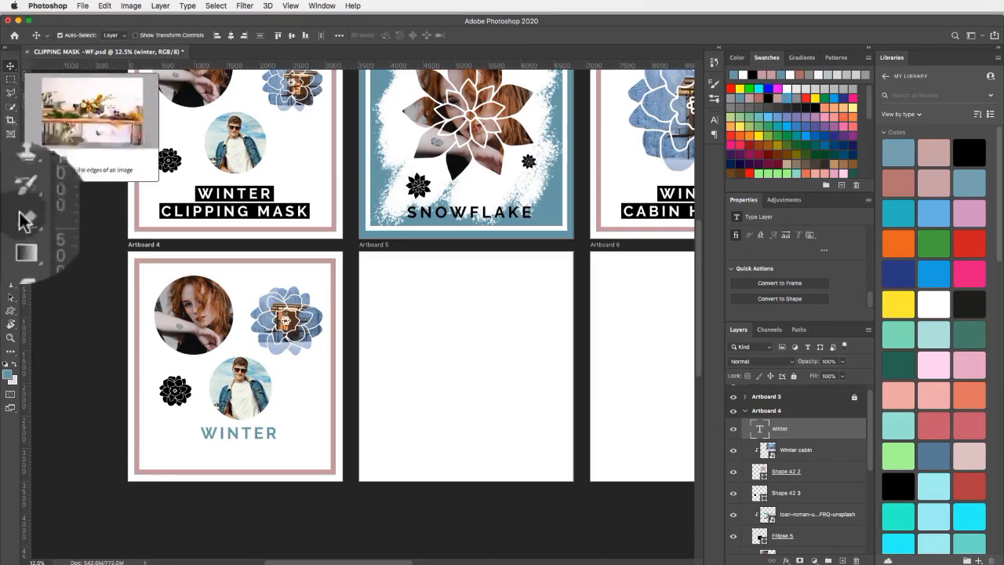
Add a text box about 2564 px by 247 px below WINTER on Artboard 4 and enter CLIPPING MASK.
click(10, 283)
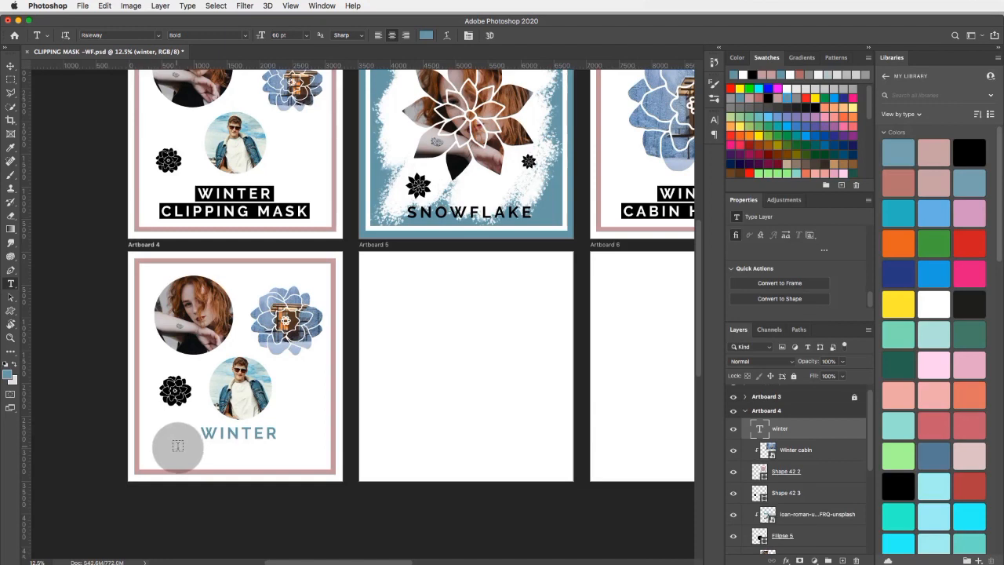
drag(177, 447, 306, 461)
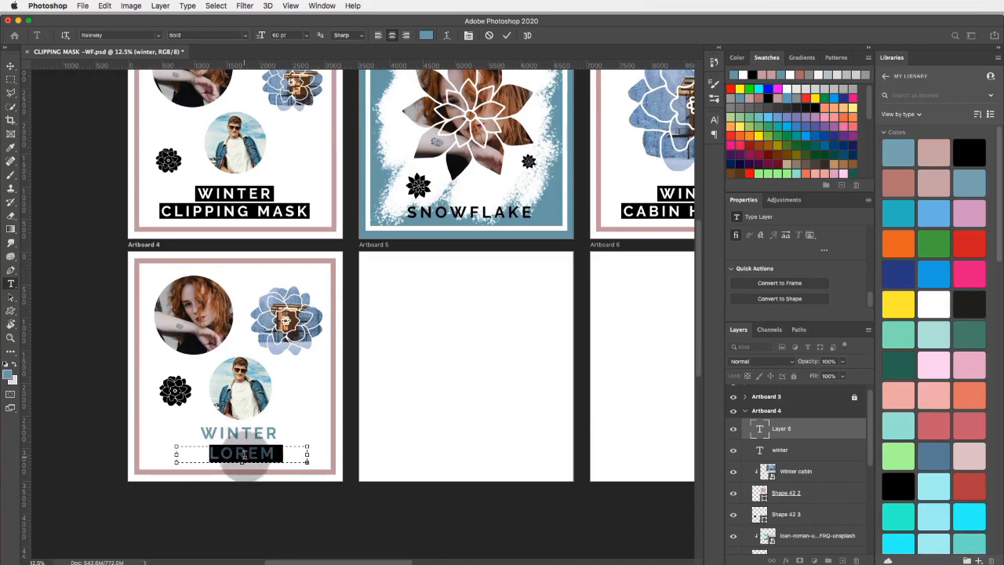
click(822, 251)
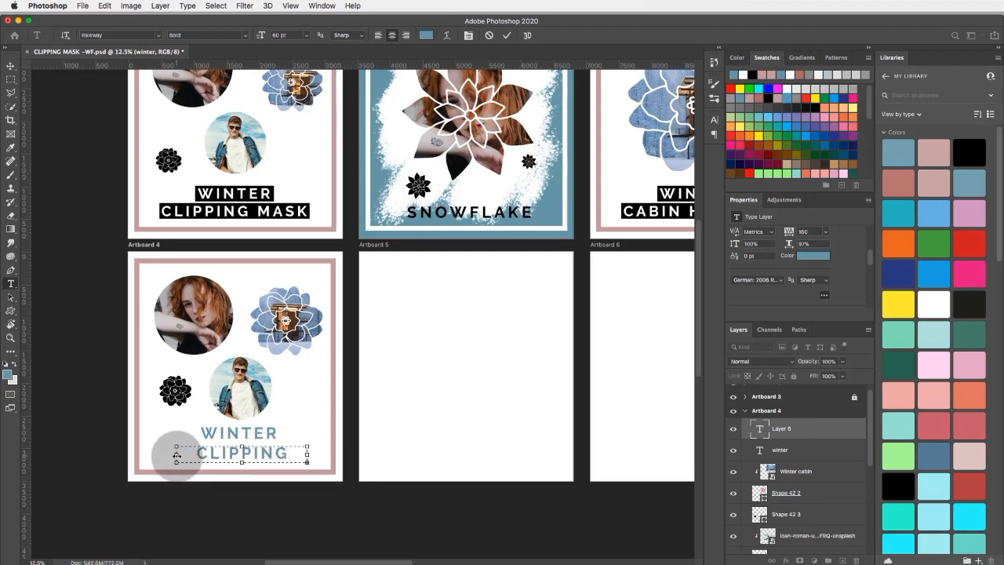
drag(176, 455, 150, 454)
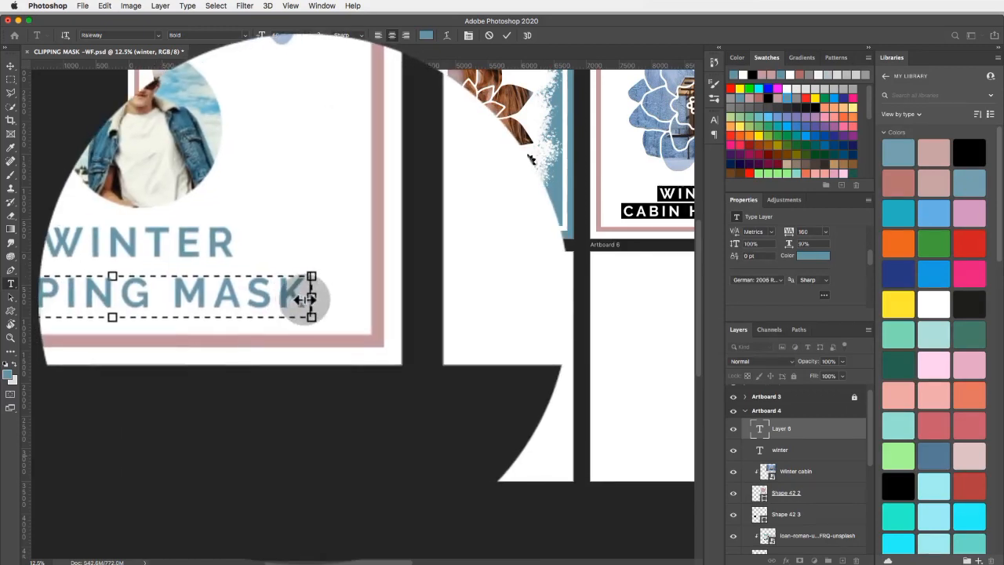
drag(312, 297, 345, 297)
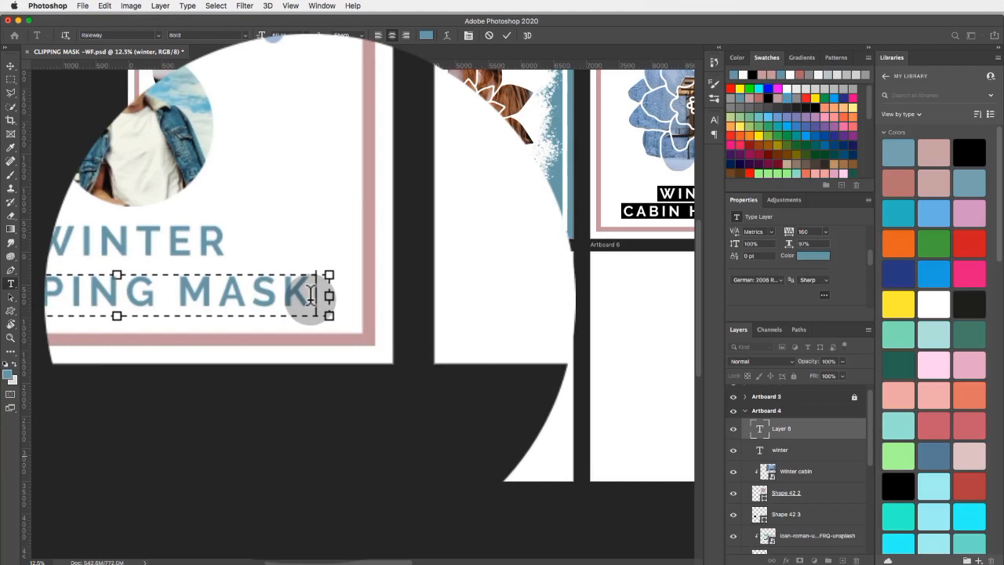
Select all of the CLIPPING MASK text on Artboard 4, reduce its font size to 57 pt, and commit the edit.
drag(314, 454, 171, 453)
click(159, 452)
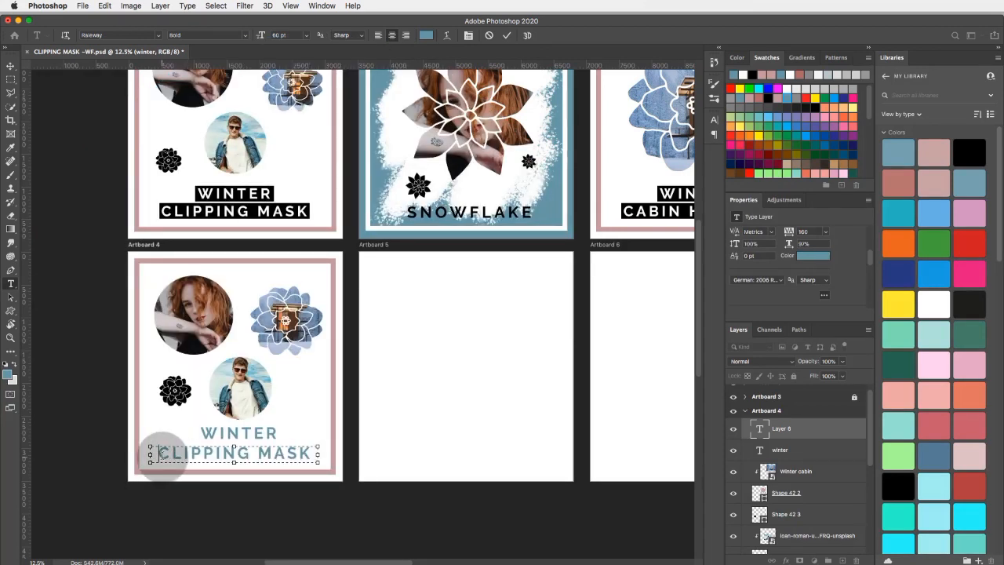
drag(159, 452, 315, 453)
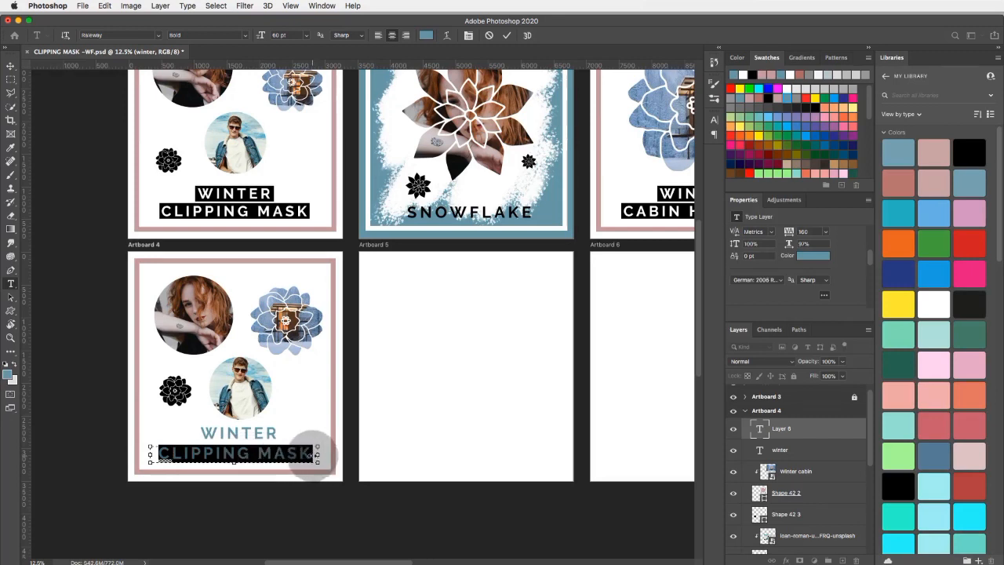
scroll(814, 248, up, 5)
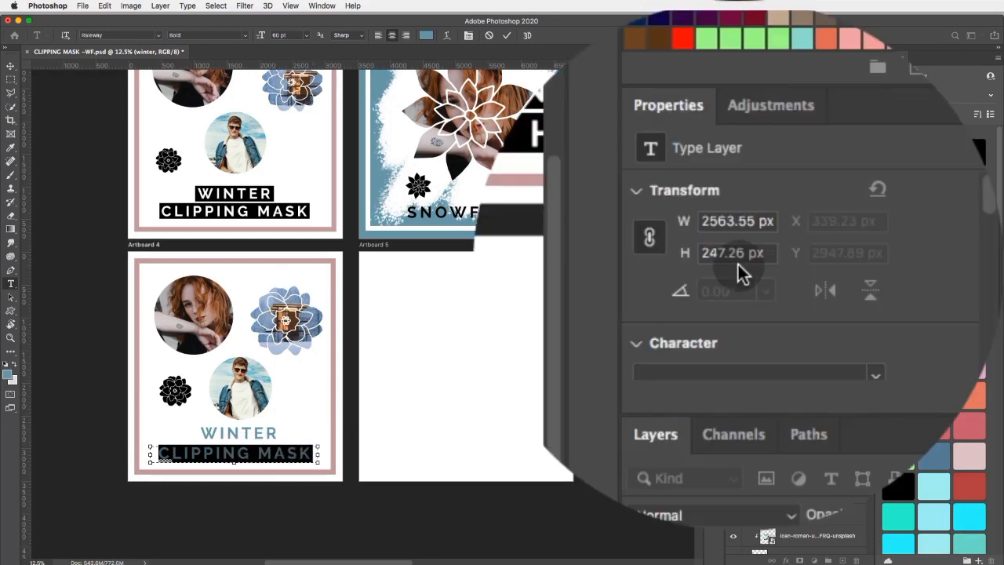
scroll(738, 264, down, 2)
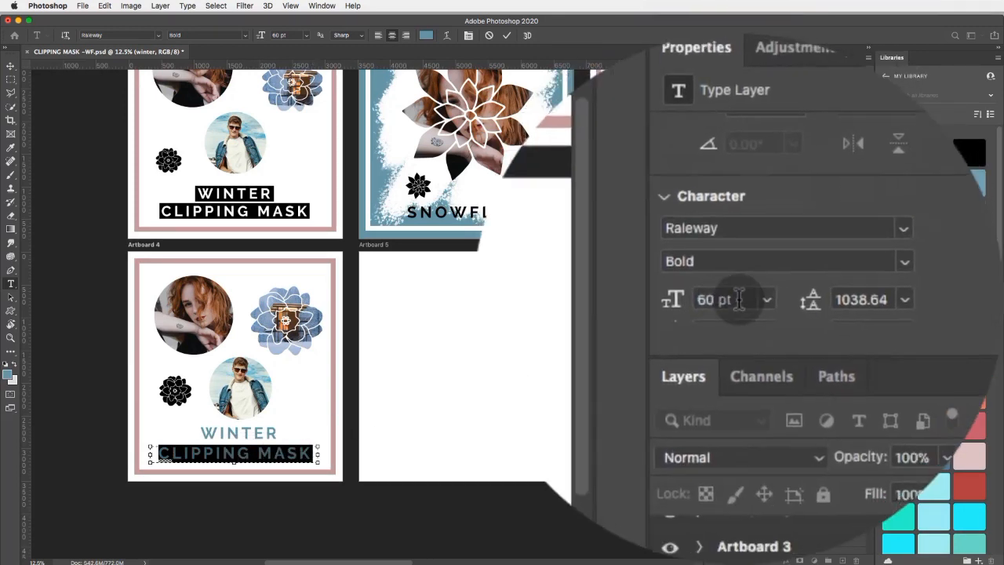
click(738, 299)
key(Down)
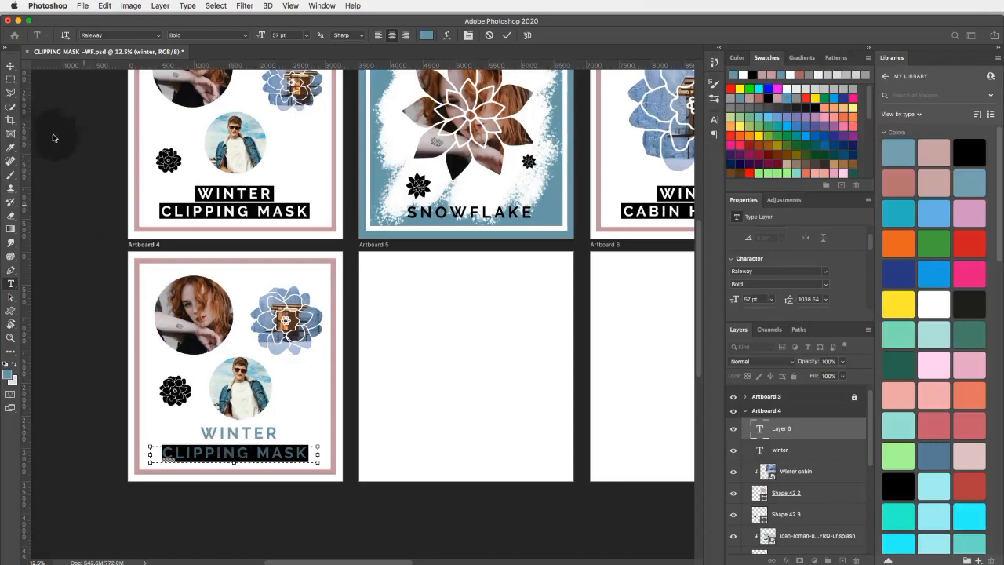
click(11, 65)
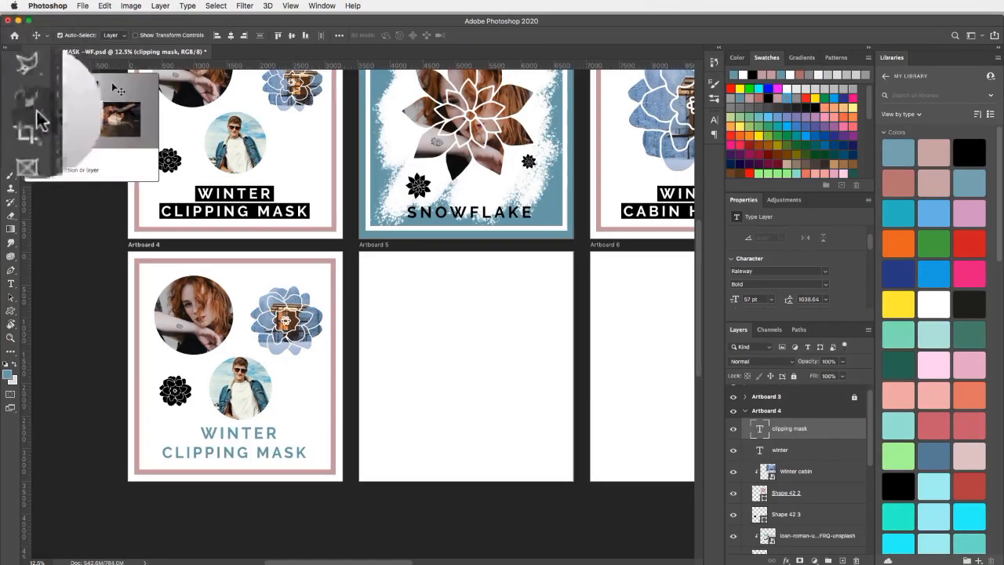
Select the whole word WINTER on Artboard 4, reduce its font size to 58 pt, and commit the edit.
click(11, 283)
click(200, 433)
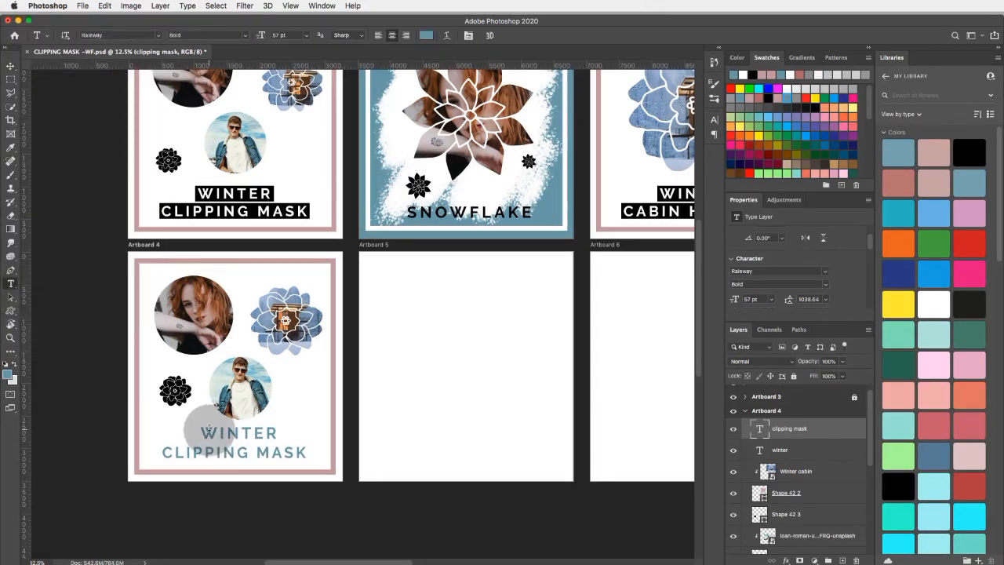
drag(200, 433, 313, 427)
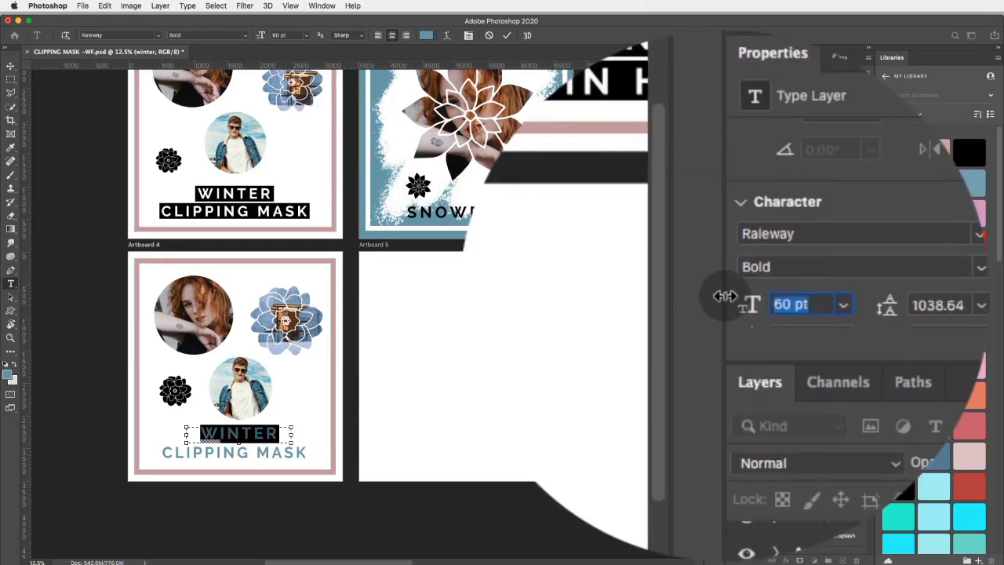
drag(725, 295, 720, 295)
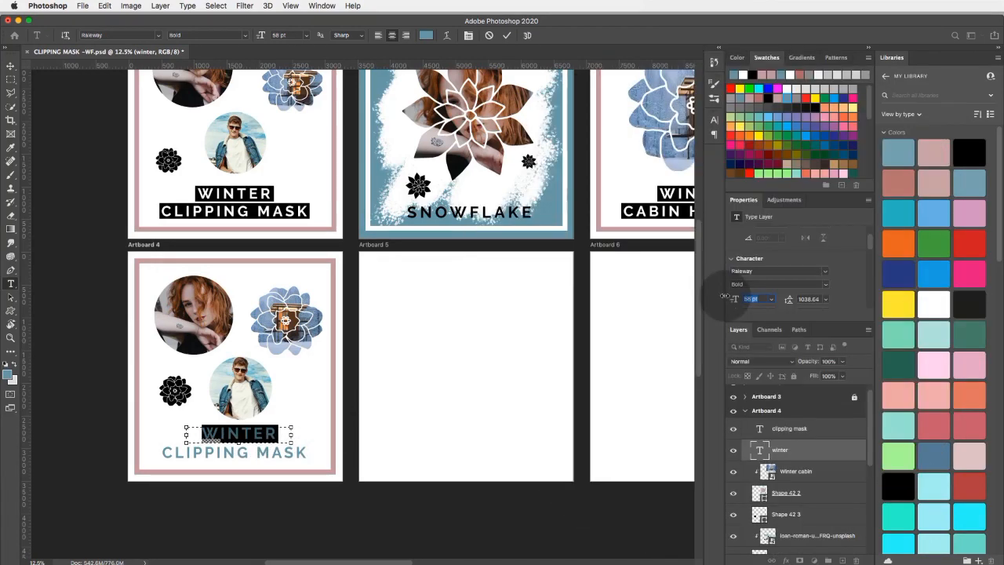
click(11, 67)
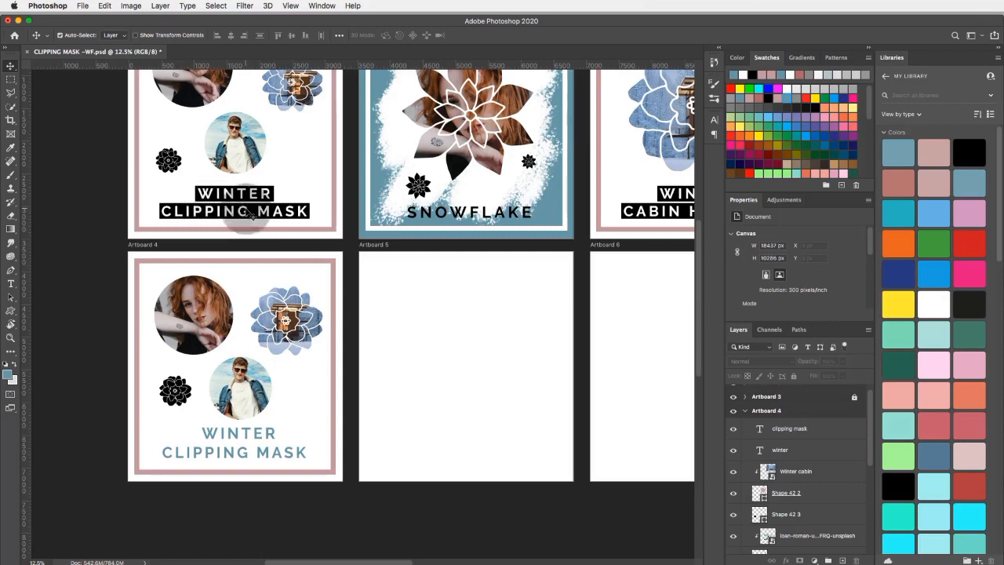
Draw two black-filled rectangles on Artboard 4, about 1188 by 250 px over WINTER and about 2263 by 263 px over CLIPPING MASK.
click(11, 311)
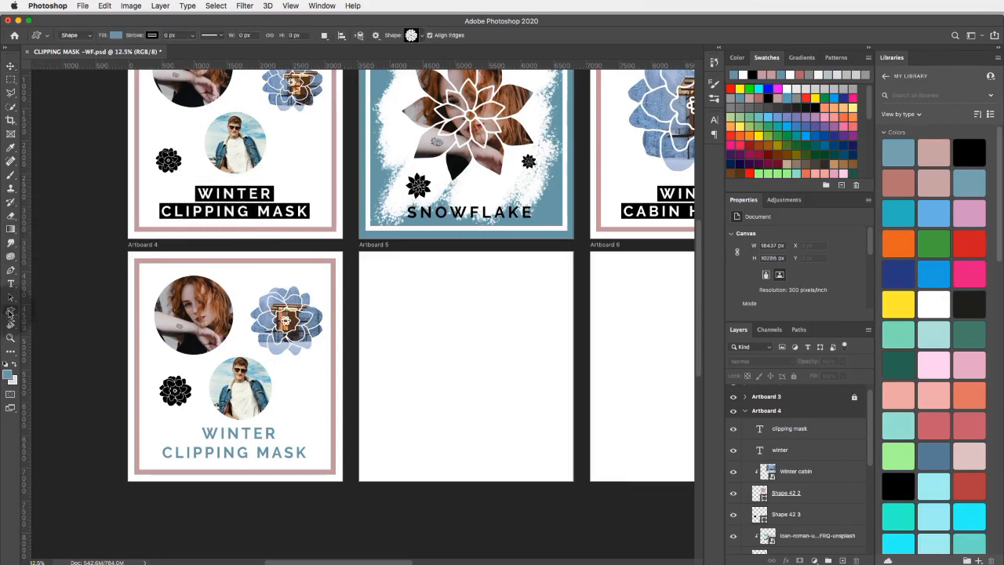
click(10, 311)
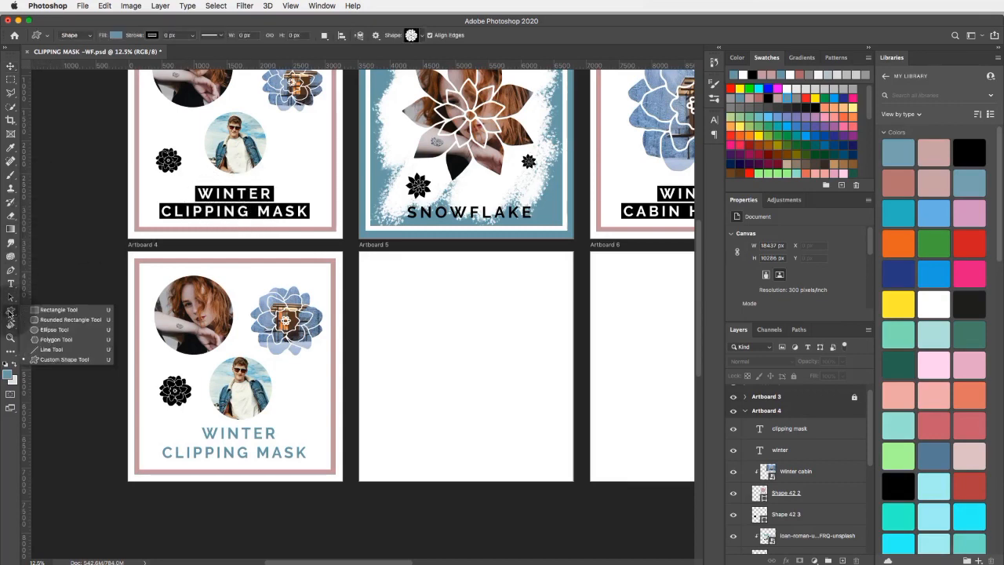
click(119, 311)
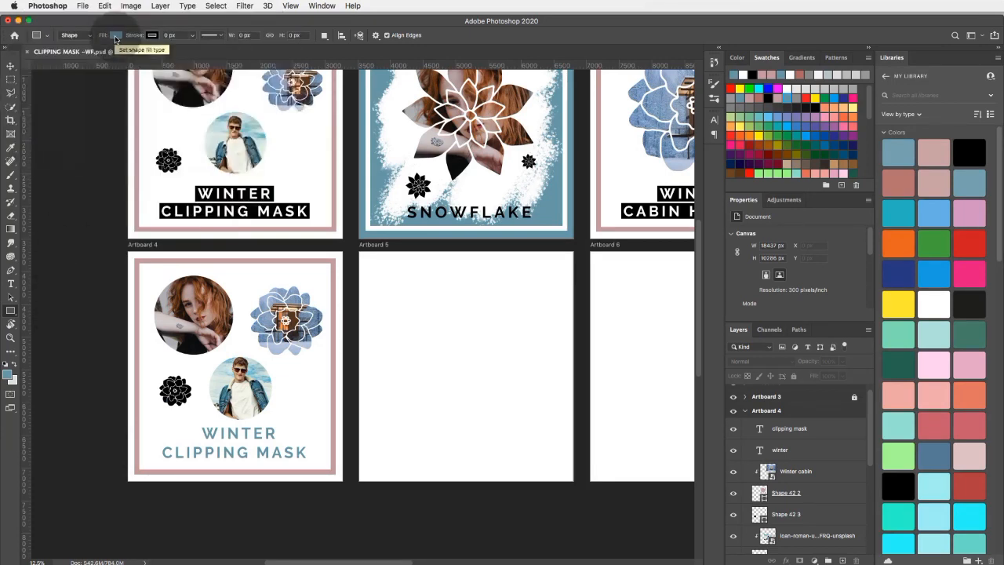
click(753, 74)
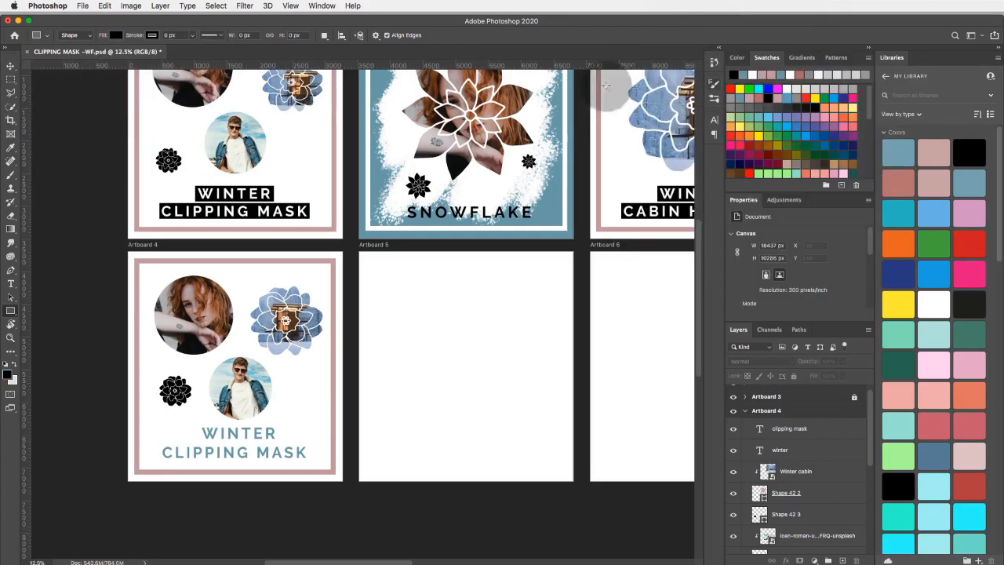
click(119, 37)
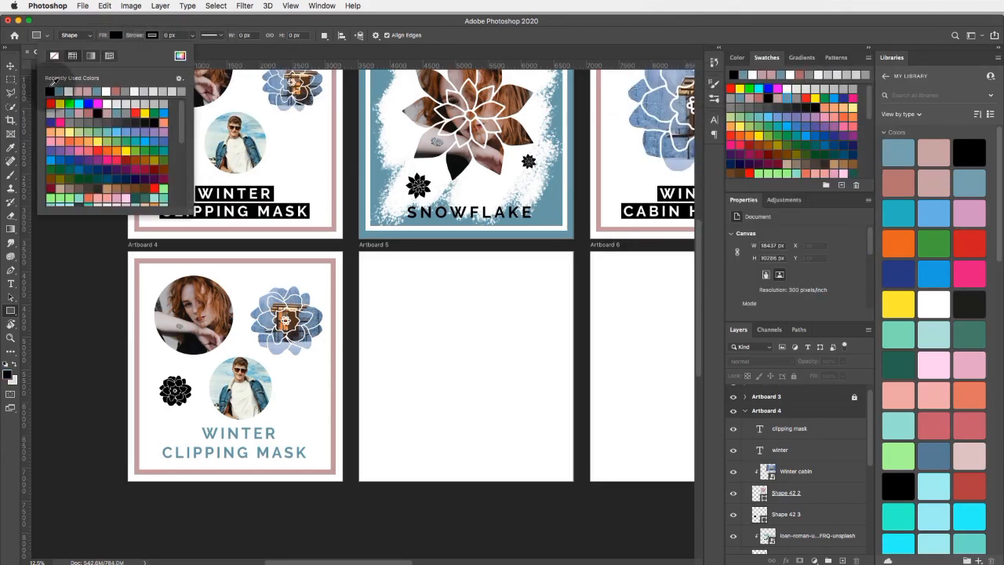
click(186, 22)
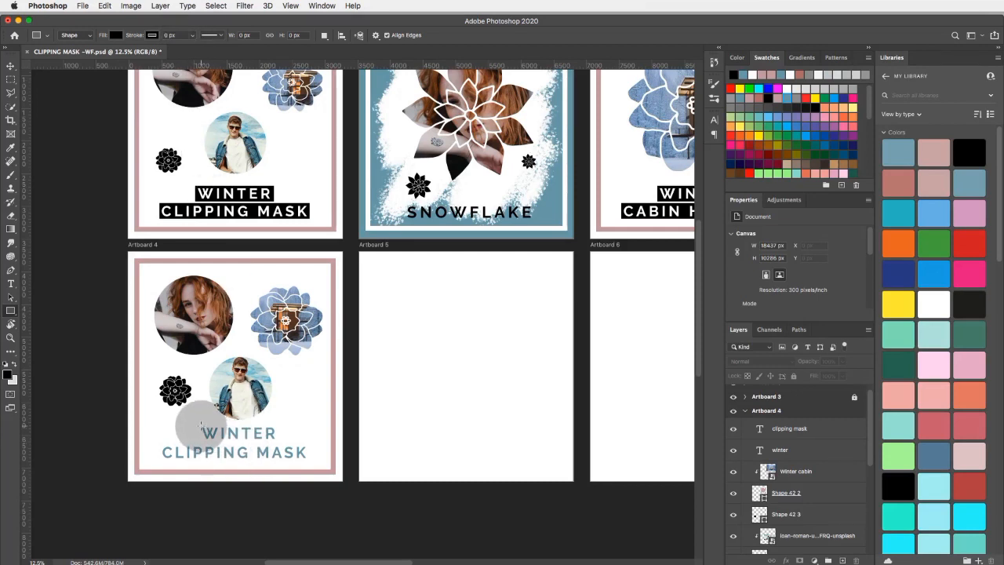
drag(200, 425, 278, 441)
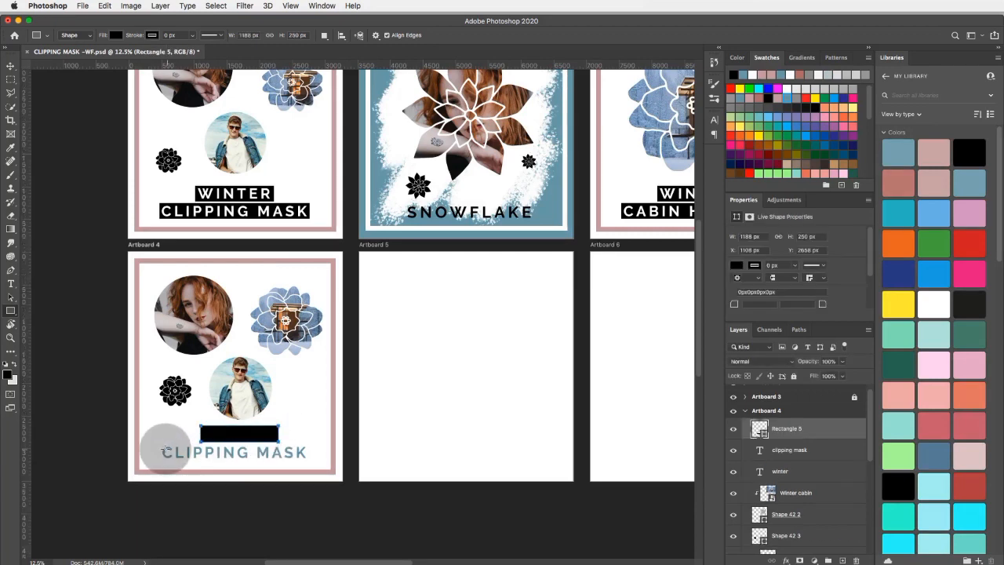
mouse_move(161, 444)
mouse_down()
mouse_move(186, 459)
mouse_move(308, 461)
mouse_up()
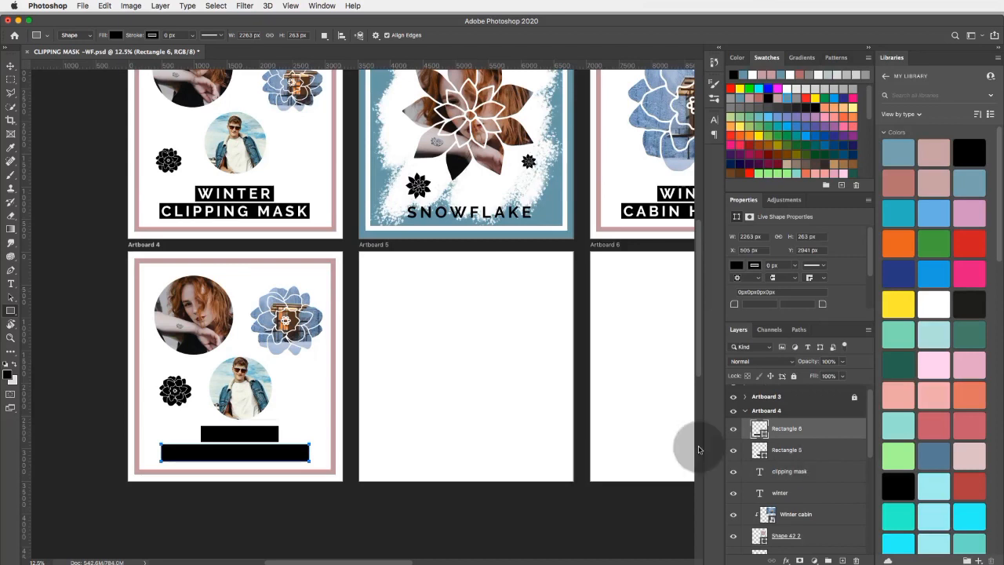
Reorder the Artboard 4 layers so Rectangle 5 and Rectangle 6 both sit directly beneath the winter and clipping mask text layers.
click(11, 68)
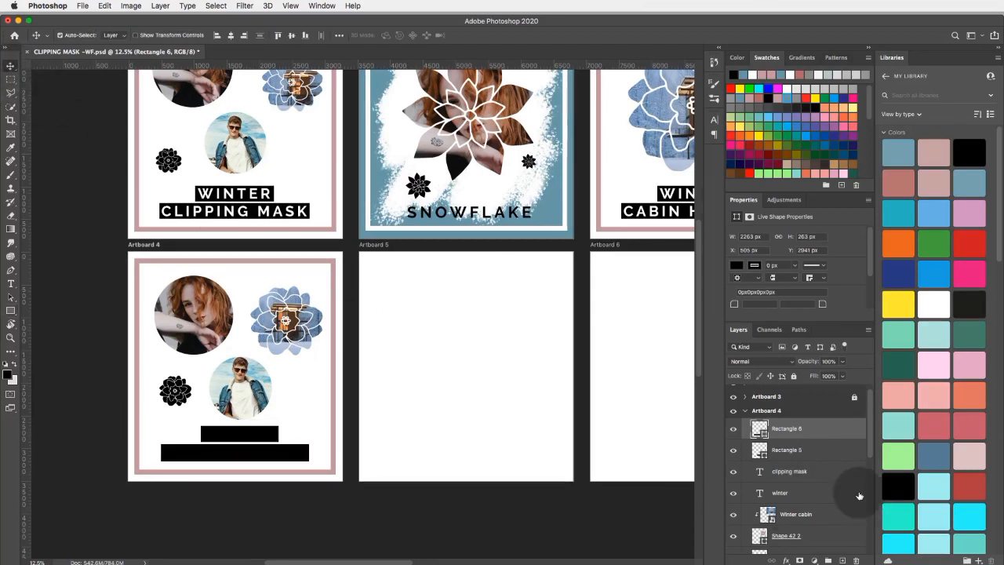
click(807, 450)
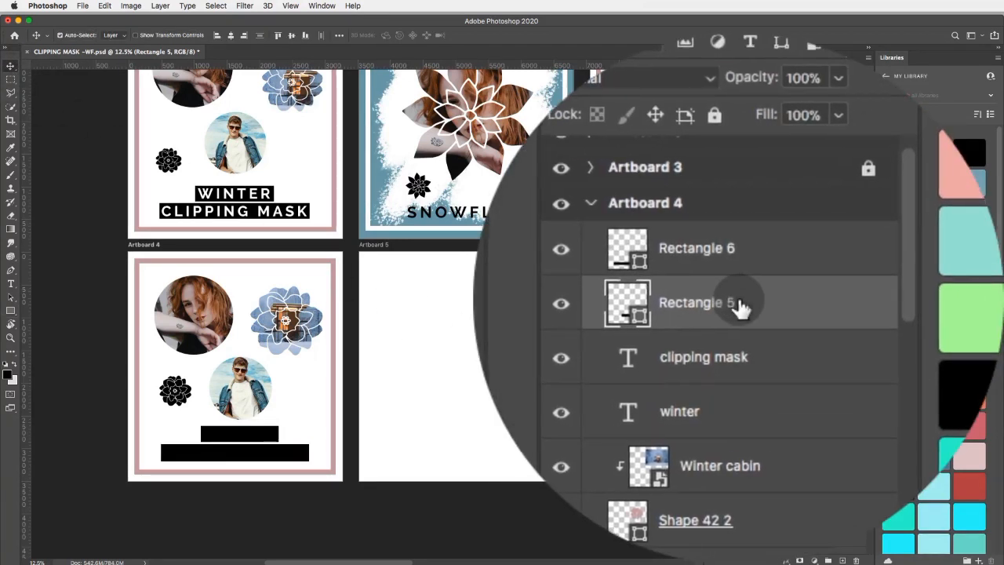
drag(740, 308, 739, 407)
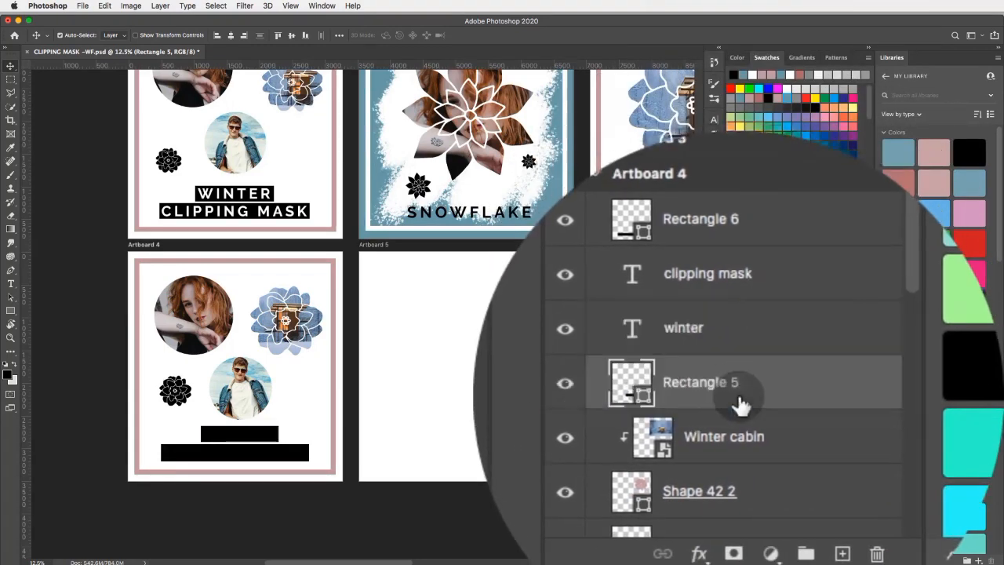
click(735, 298)
drag(741, 308, 739, 352)
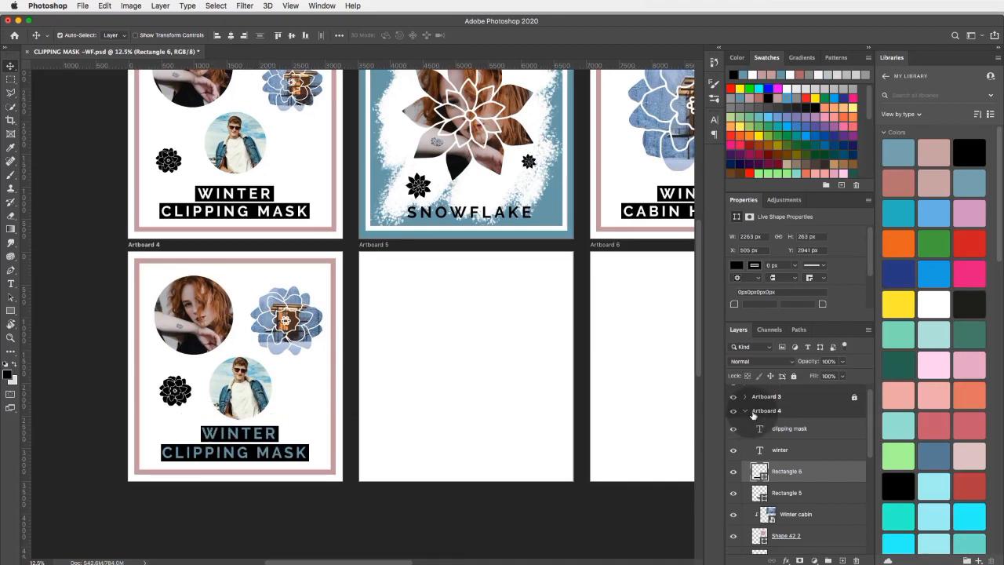
Recolour the whole WINTER text on Artboard 4 with the recently used white swatch and commit the edit.
click(11, 283)
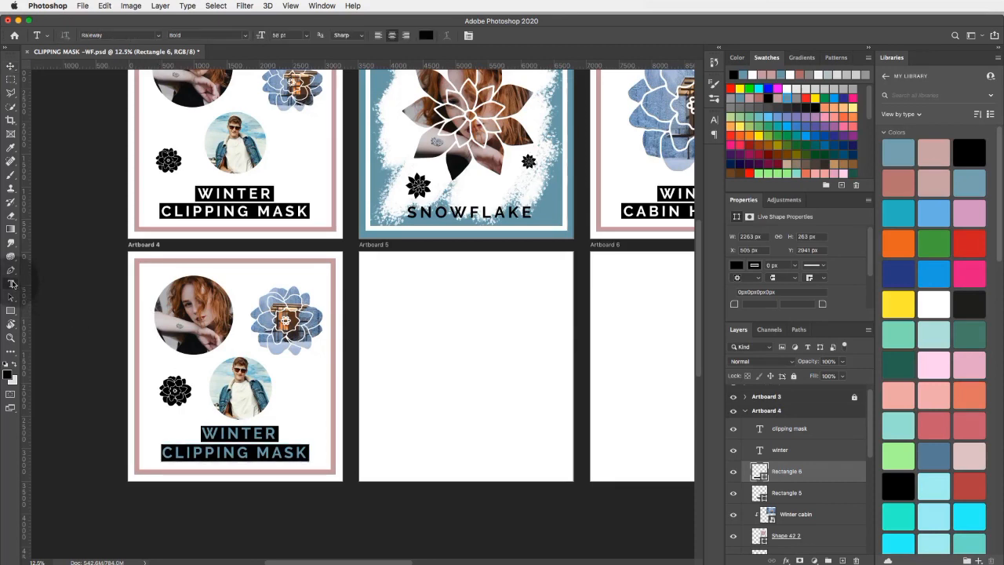
click(230, 434)
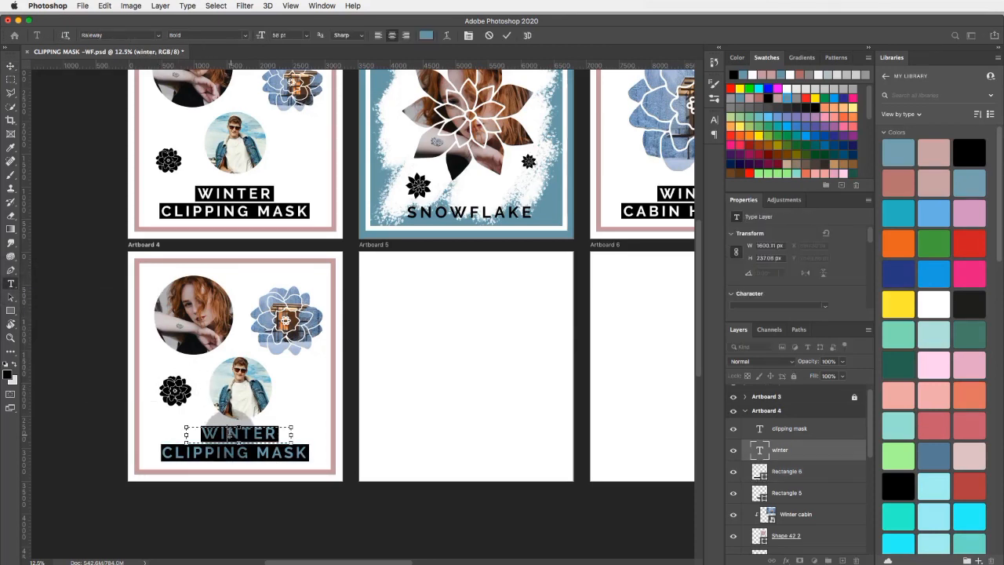
drag(203, 427, 311, 433)
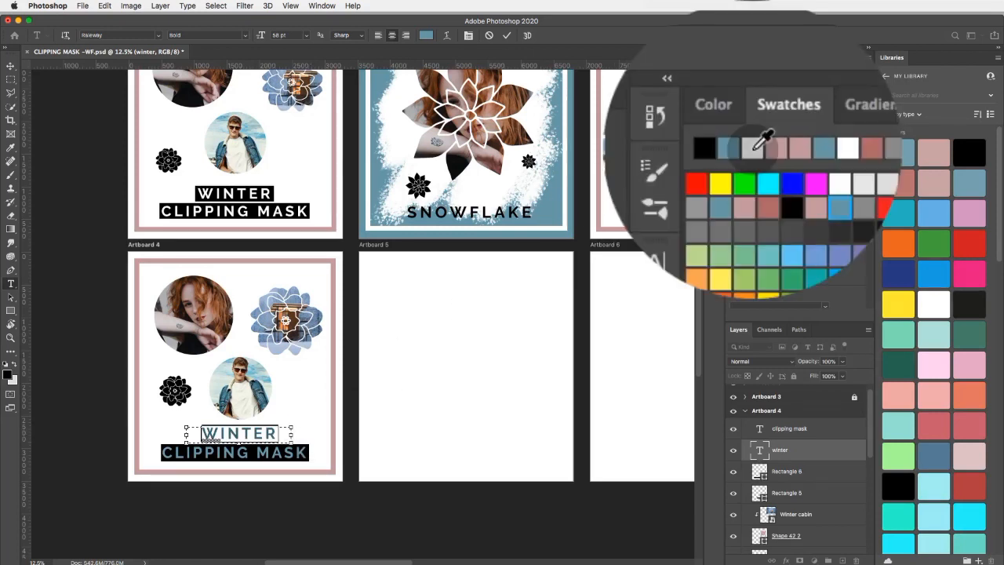
click(755, 149)
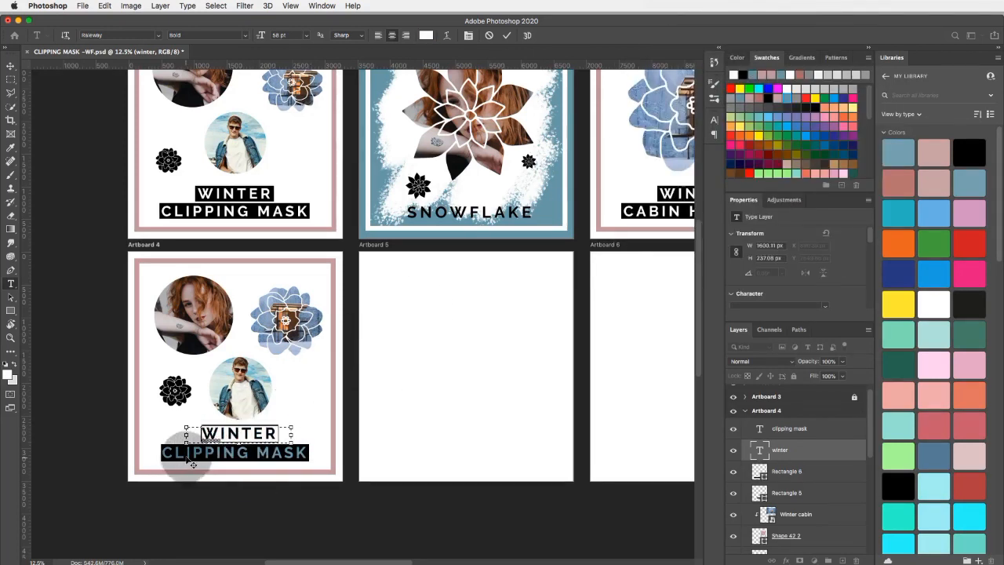
click(11, 67)
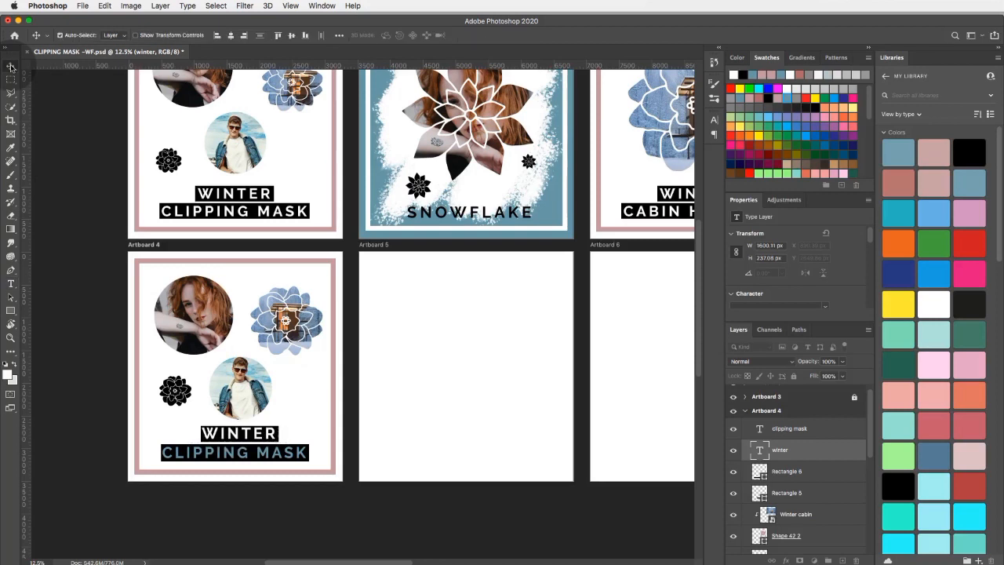
Recolour the whole CLIPPING MASK text on Artboard 4 white to match WINTER, and commit the edit.
click(11, 286)
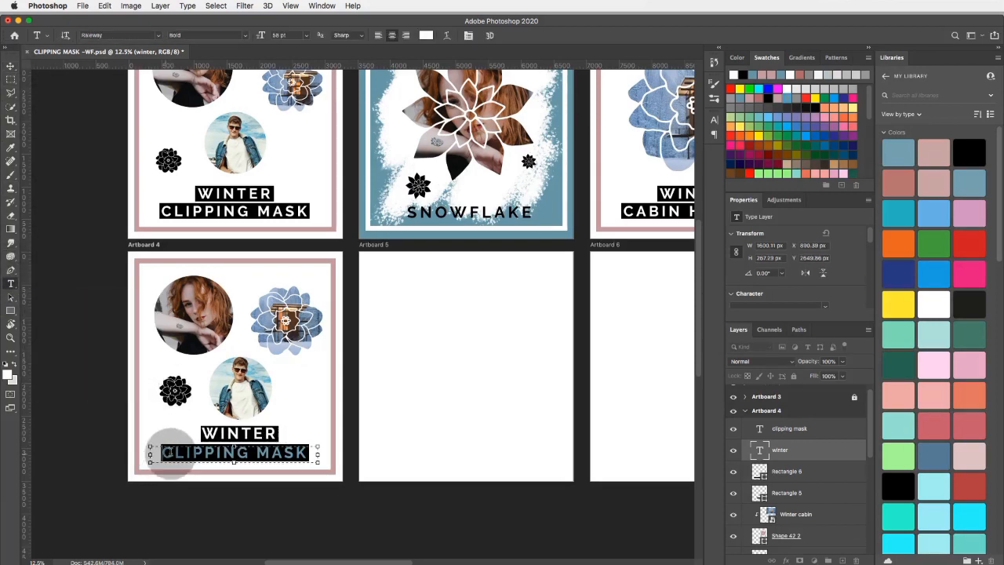
click(168, 452)
click(733, 75)
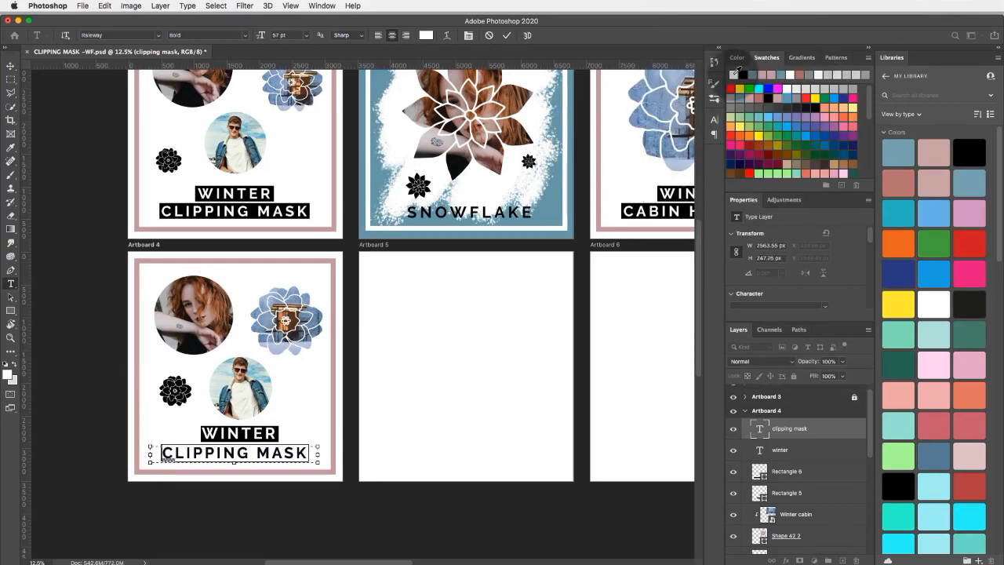
click(10, 66)
Select the empty Artboard 5 beside the Artboard 4 design.
click(502, 382)
scroll(514, 390, up, 5)
scroll(514, 390, right, 3)
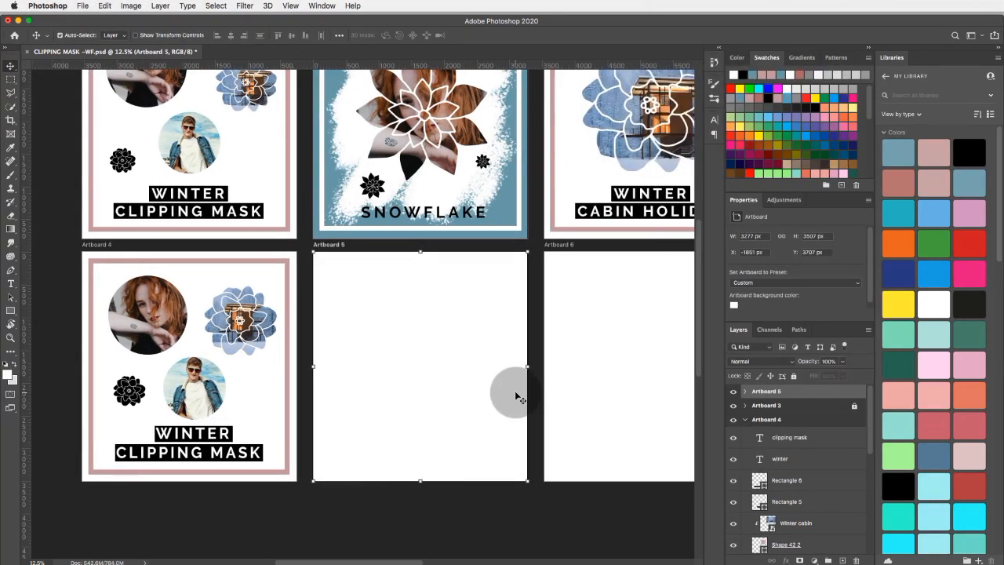